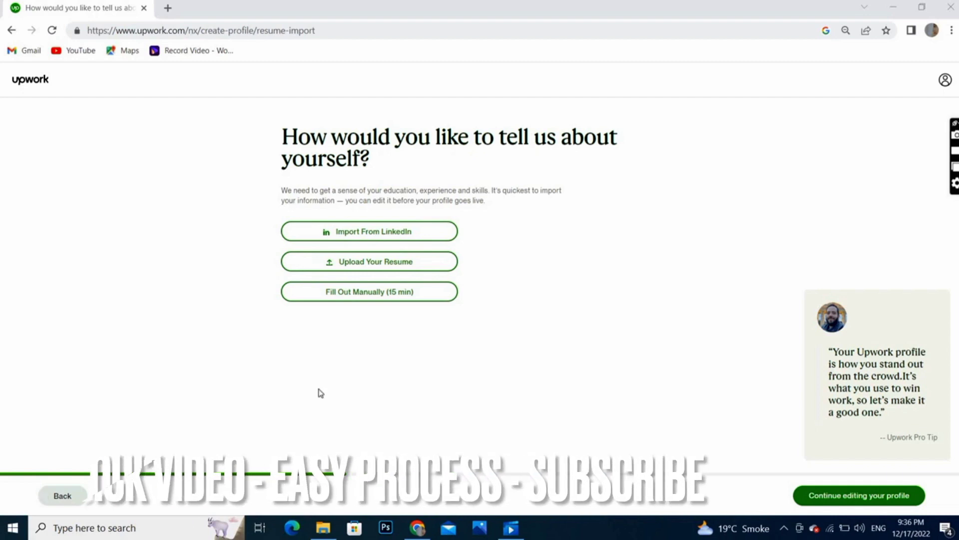
- Start a new profile from a resume upload and pick the 'ps cv' file
click(360, 270)
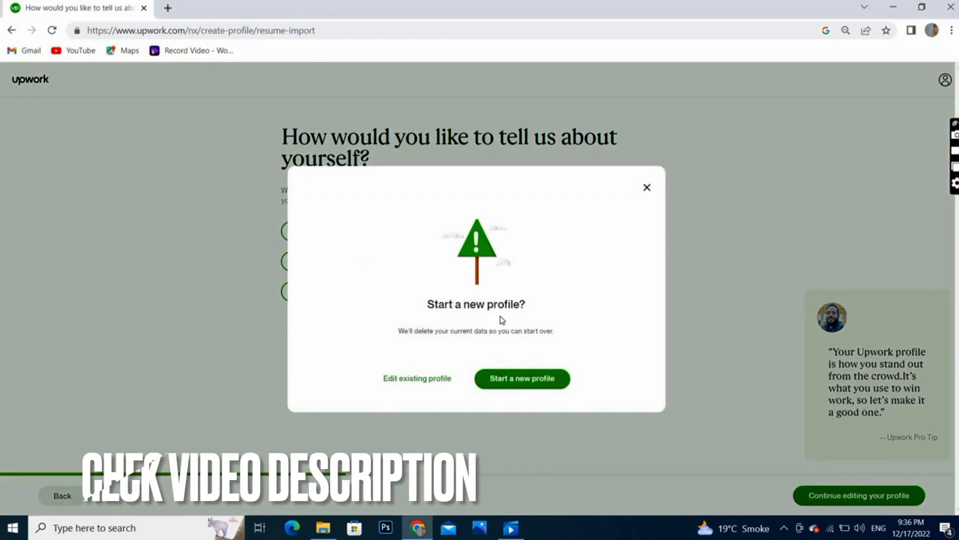
click(515, 380)
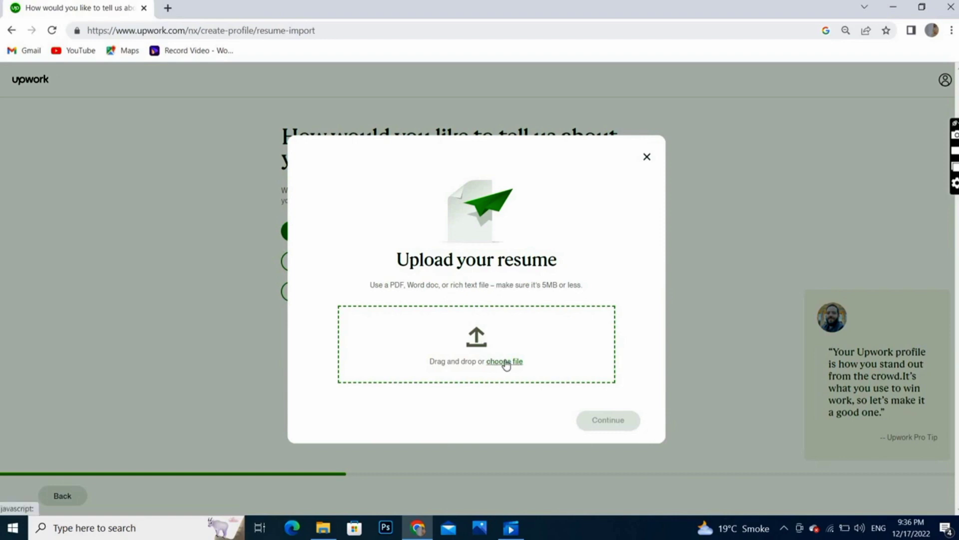
click(506, 361)
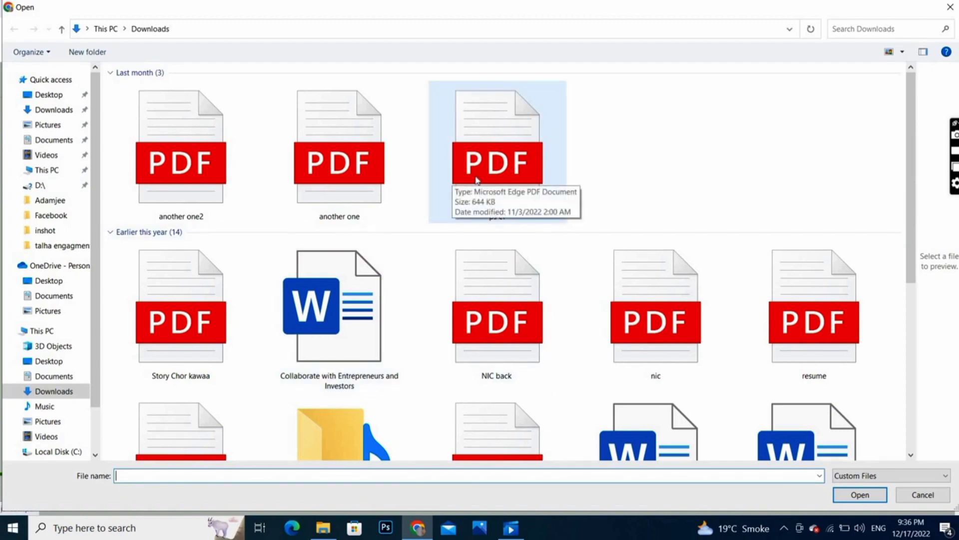
click(477, 180)
- Confirm 'ps cv.pdf' as the resume file in the Open dialog
click(859, 496)
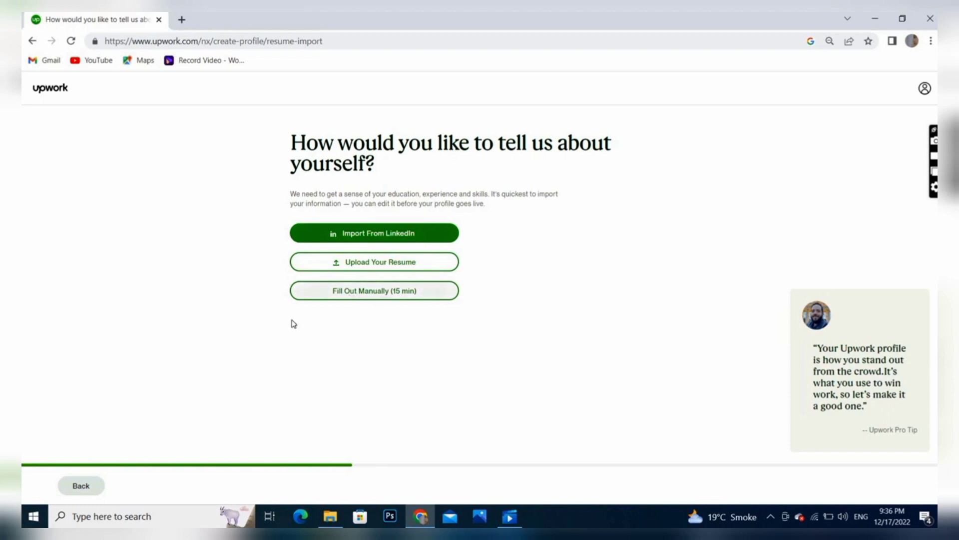
- Switch to manual entry and set the professional title to 'graphic designer'
click(364, 294)
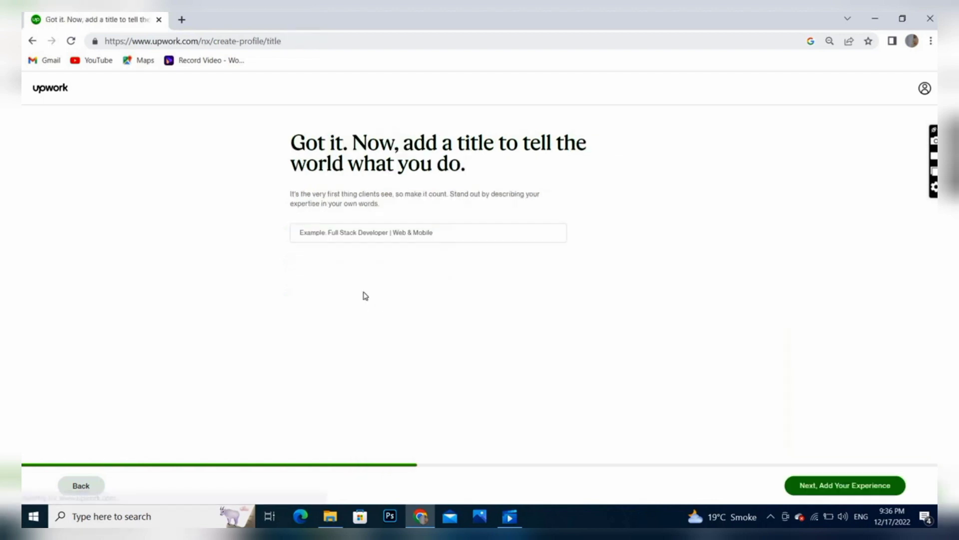
click(376, 234)
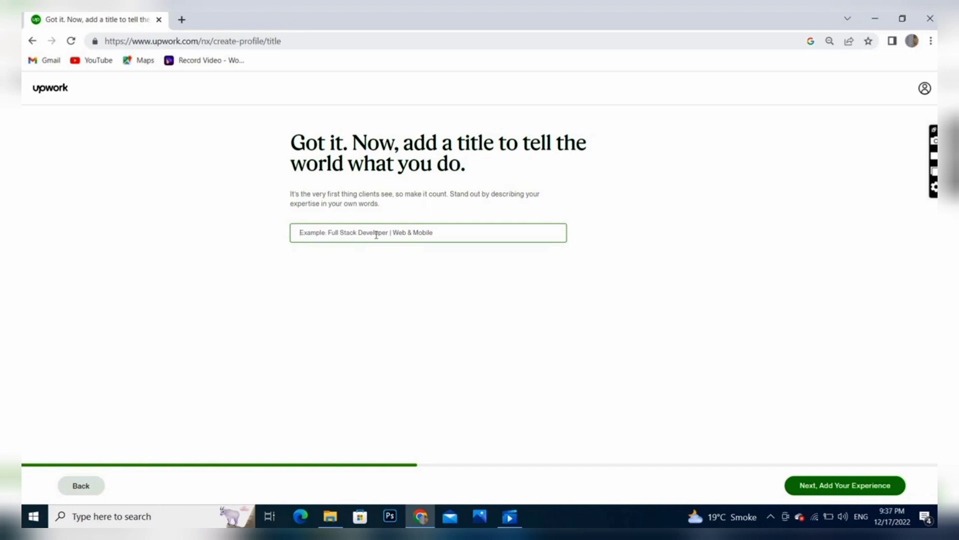
text(g)
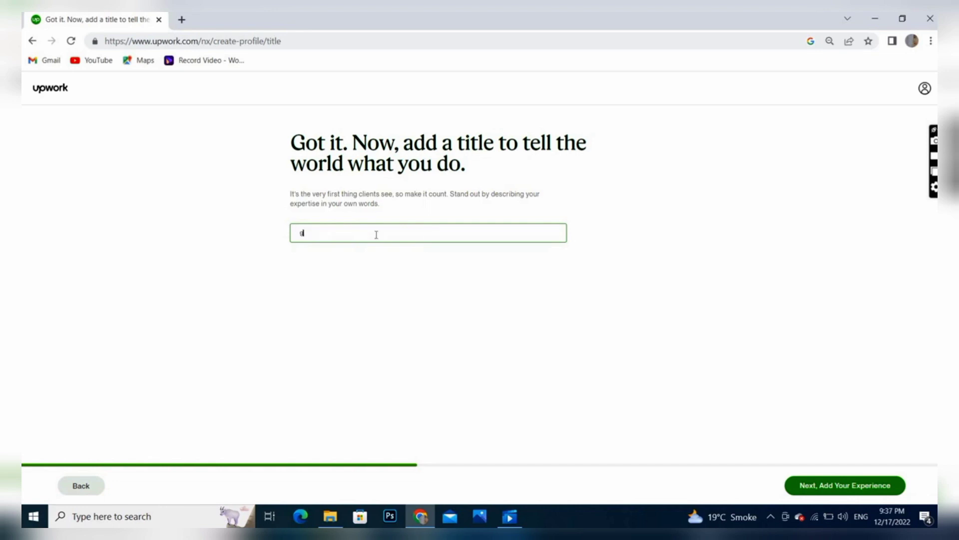
text(raphic designer)
click(831, 489)
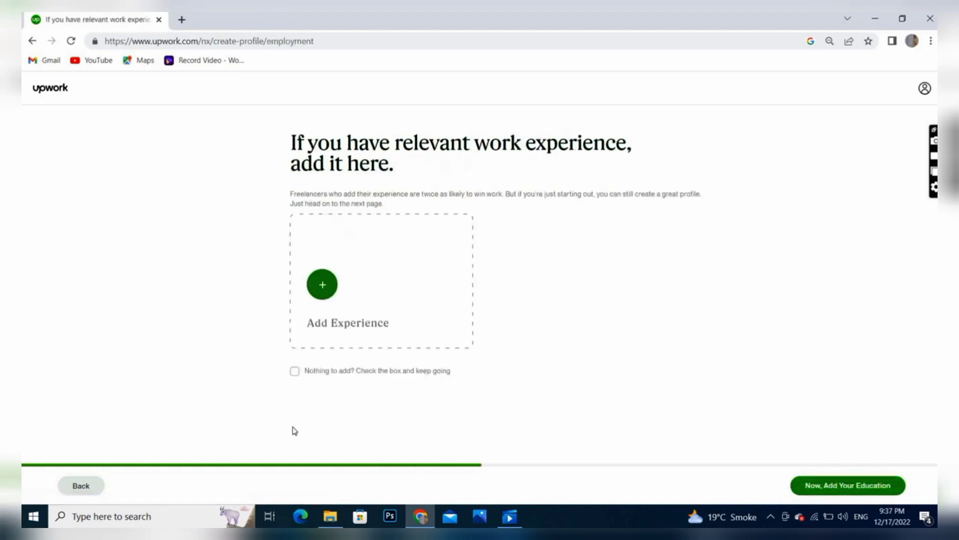
- Start a work experience entry titled Graphic Designer, typing 'zeta map' as the company
click(335, 325)
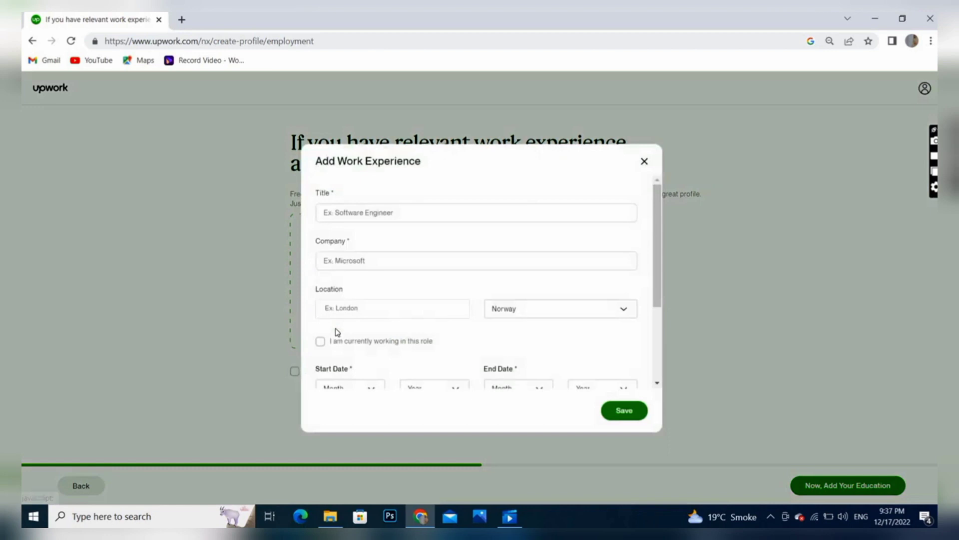
click(344, 212)
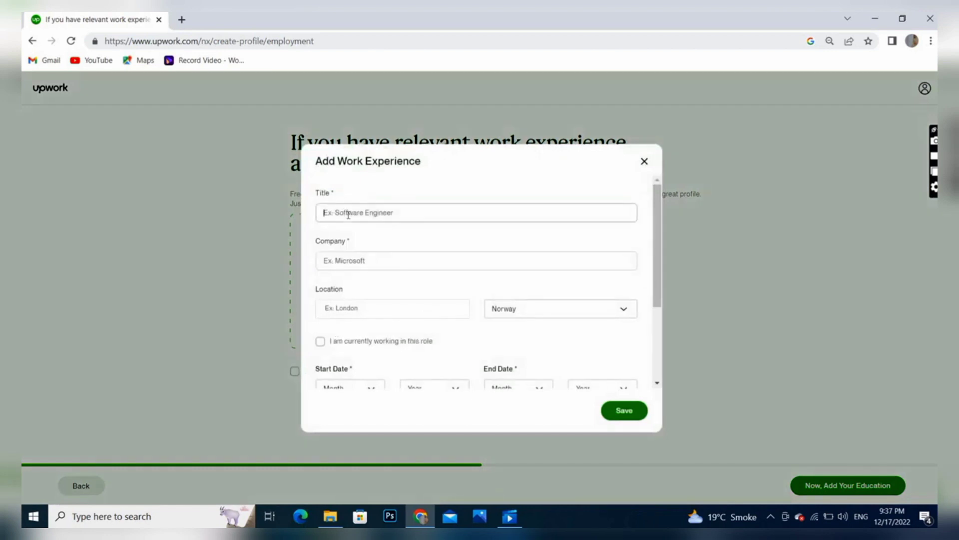
text(graphic)
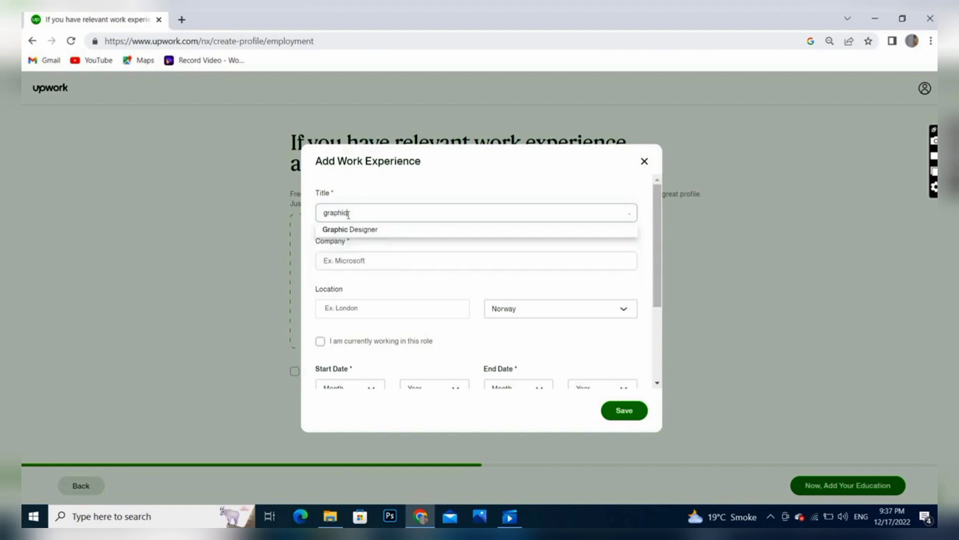
click(383, 230)
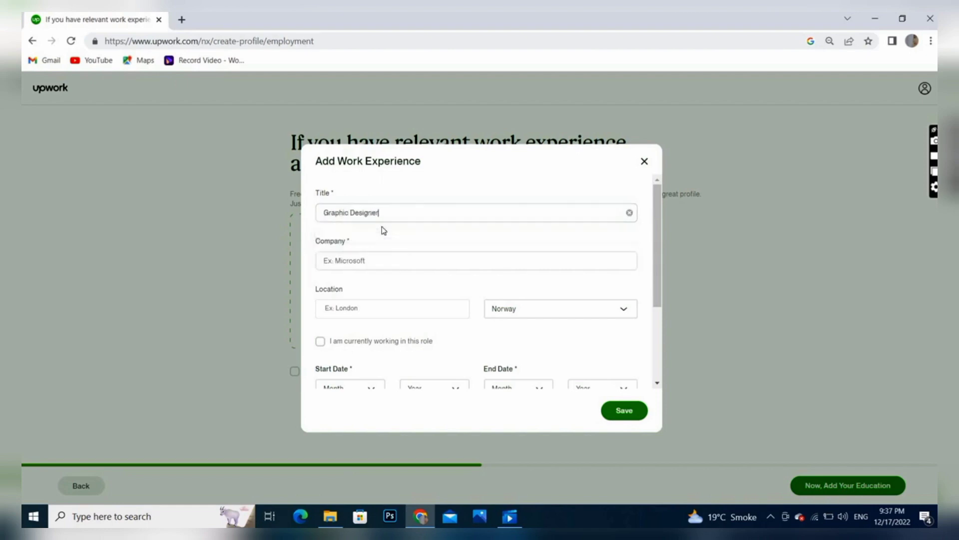
click(358, 266)
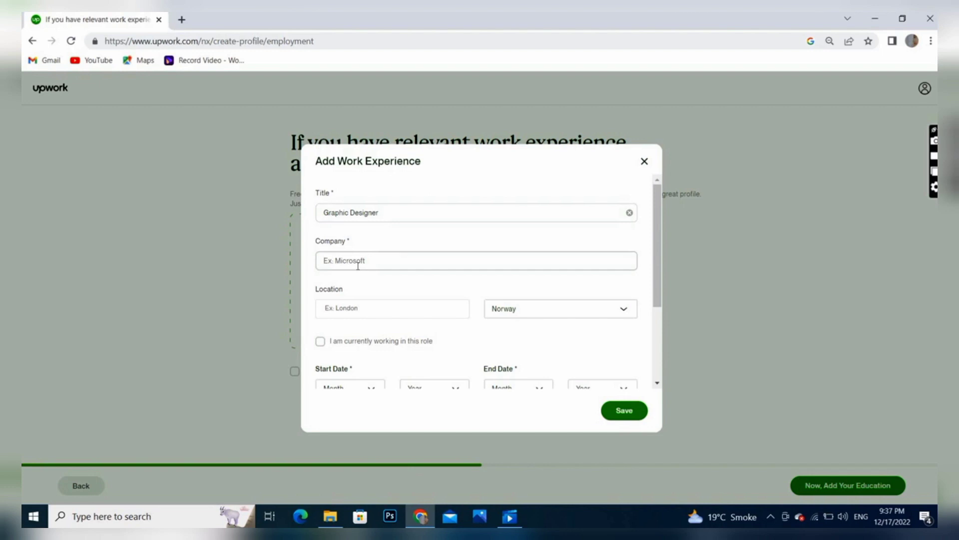
text(z)
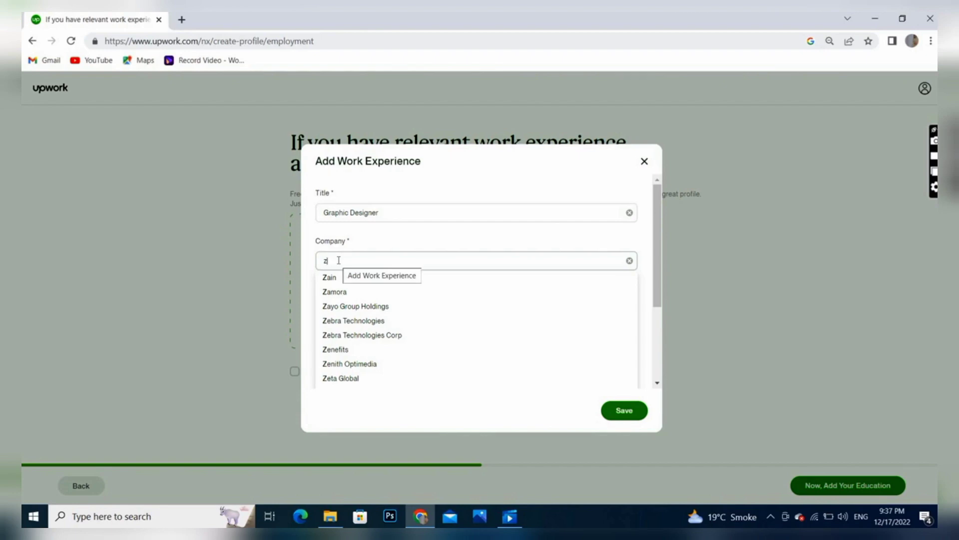
text(e)
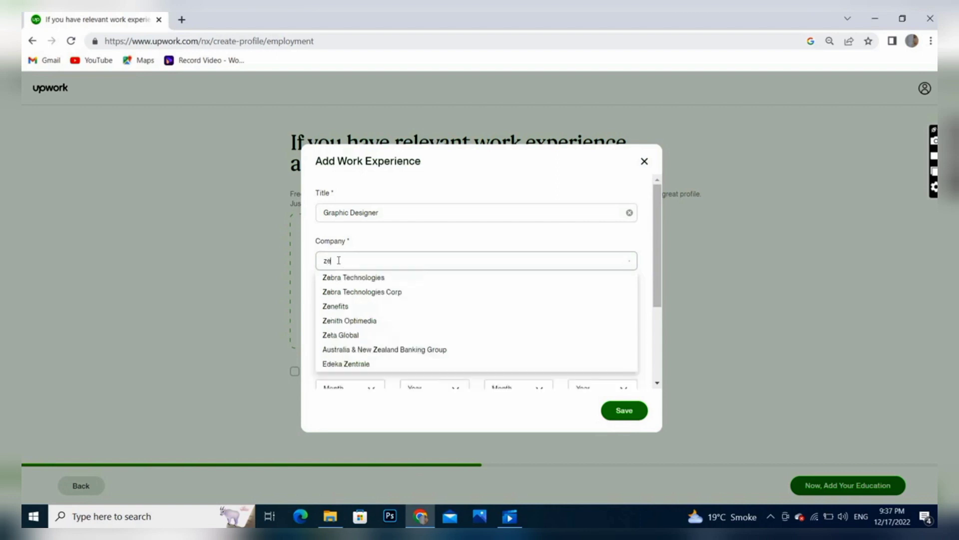
text(ta)
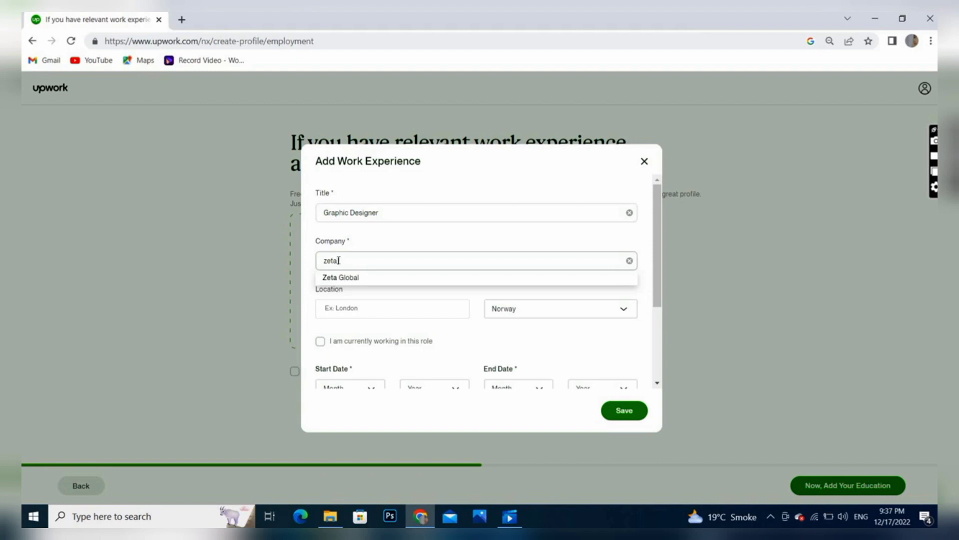
text( mac)
text(p)
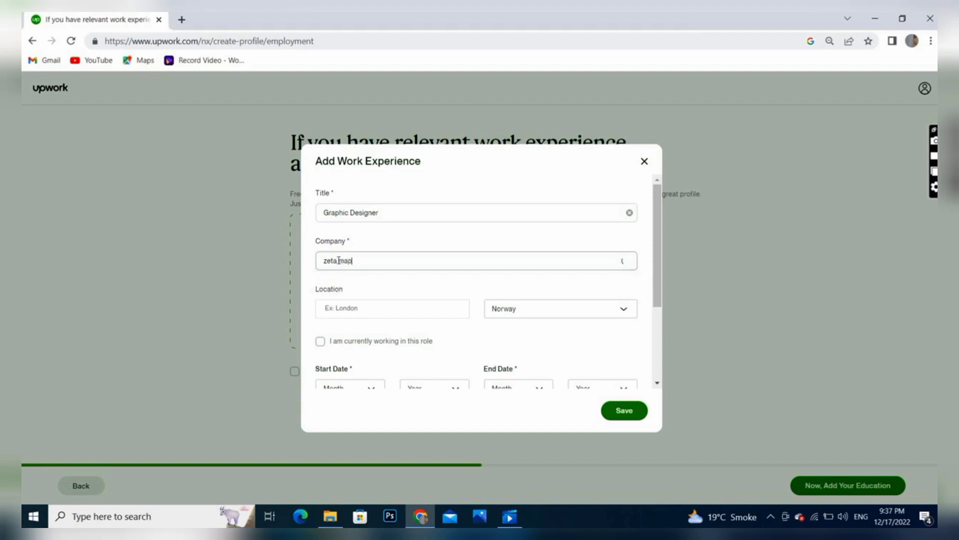
- Enter 'new york' as the work city and try Monaco as the country
click(367, 306)
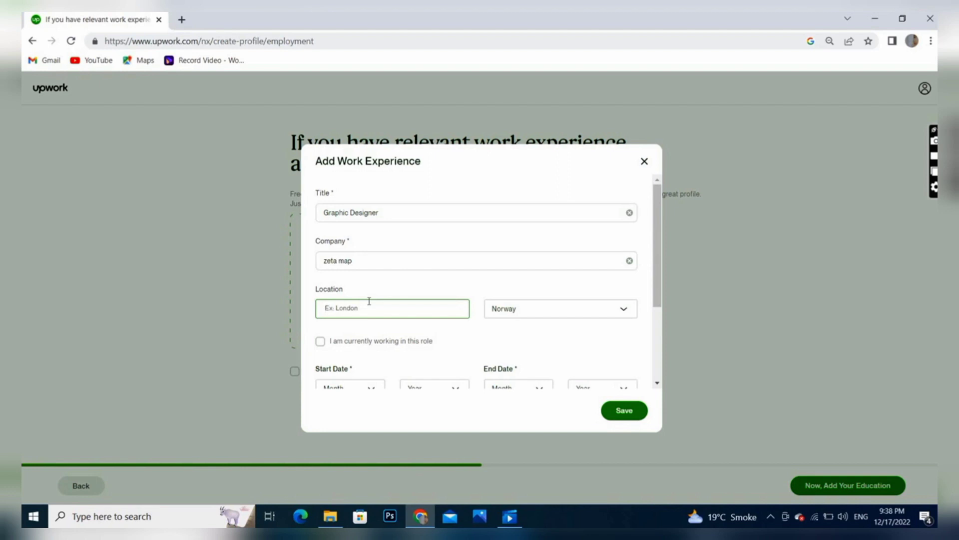
text(new y)
key(BackSpace)
key(BackSpace)
text(y)
click(506, 313)
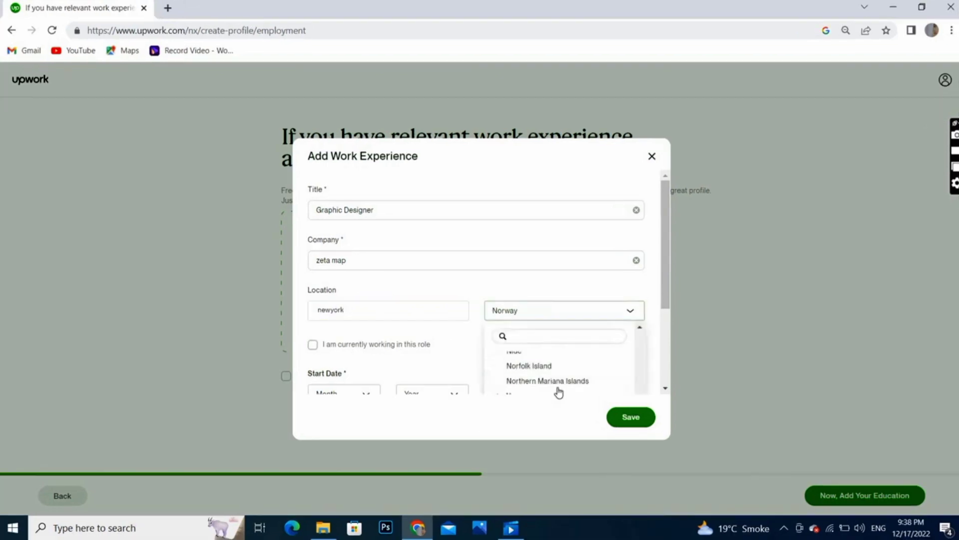
scroll(636, 352, up, 5)
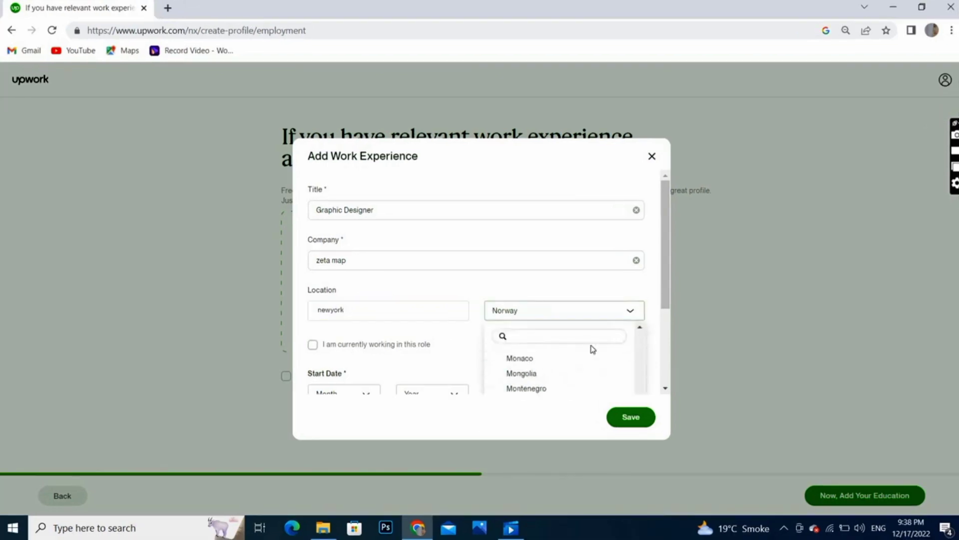
click(520, 359)
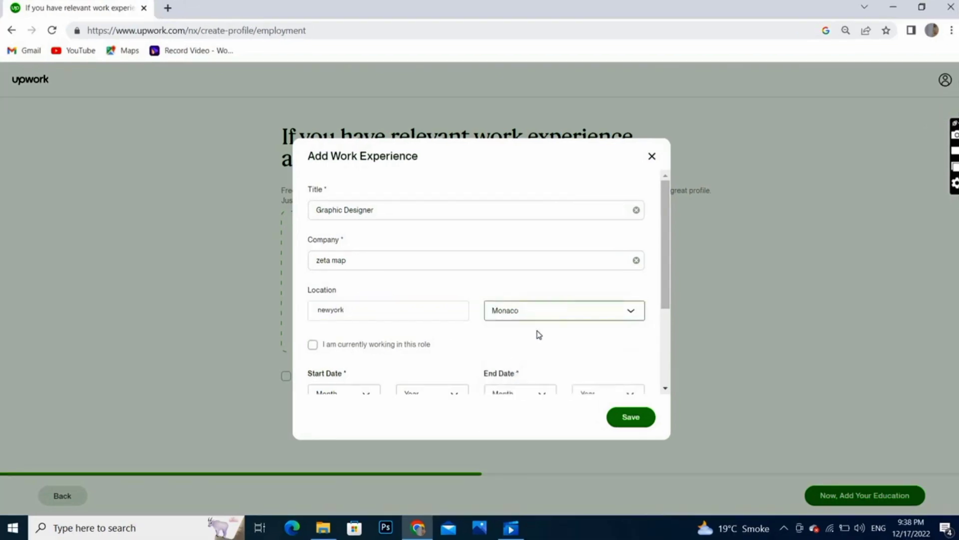
click(548, 313)
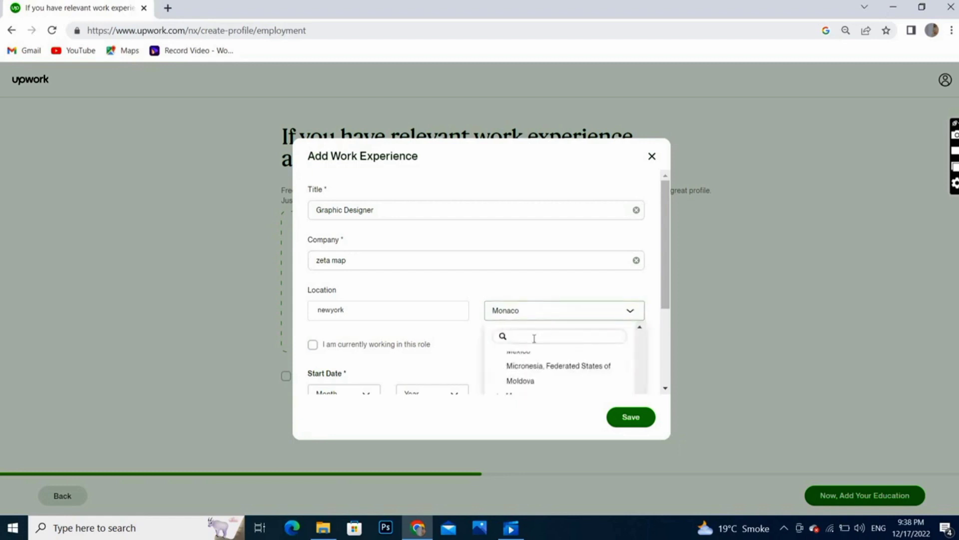
click(446, 327)
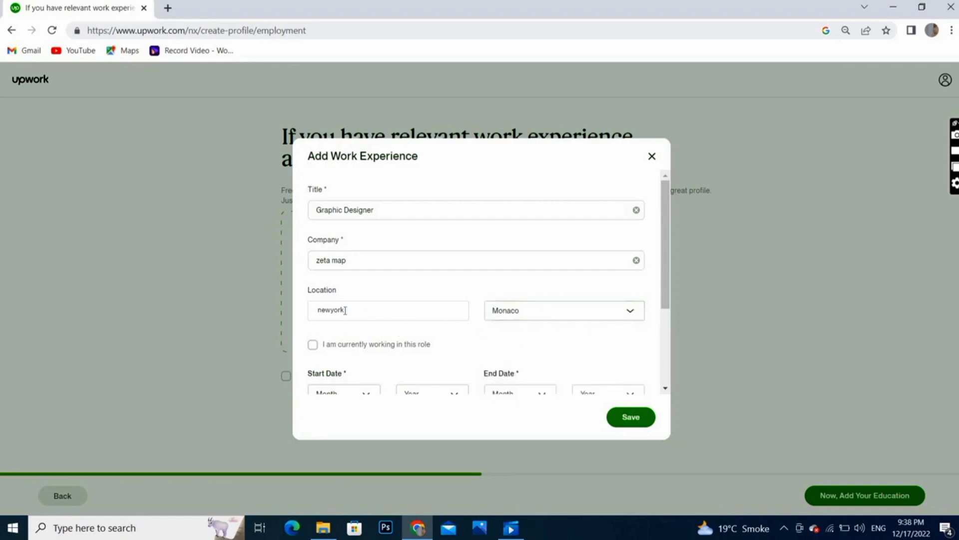
- Change the city to 'london' and the country to American Samoa
click(362, 313)
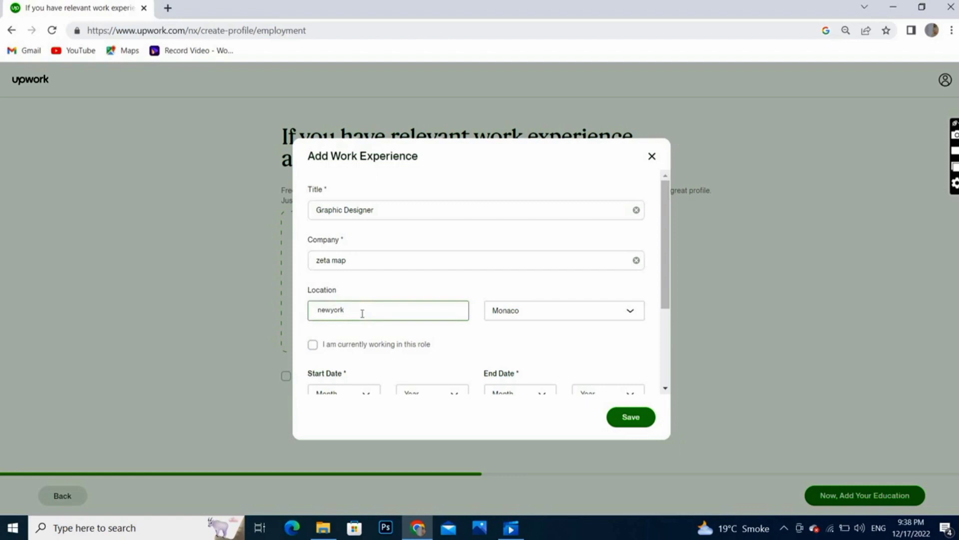
key(ctrl+a)
text(london)
click(533, 314)
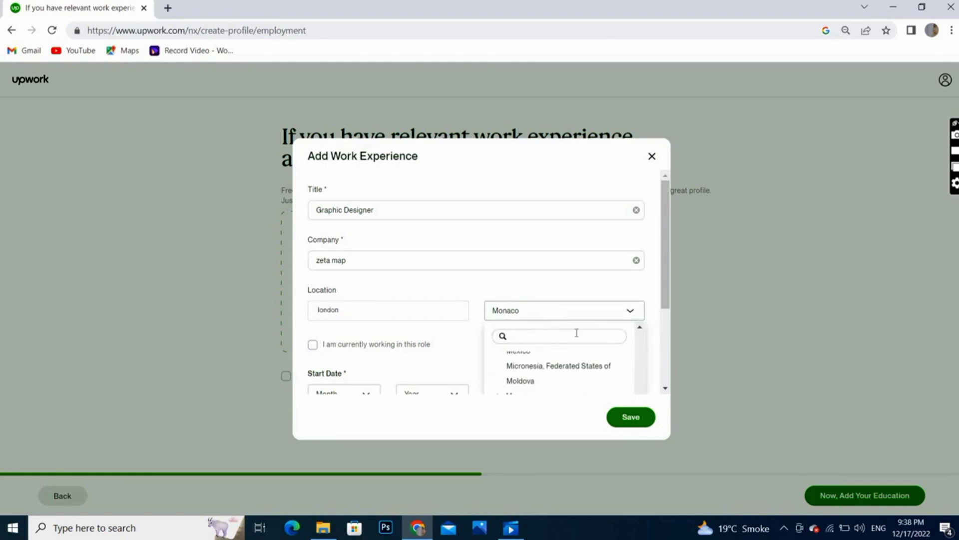
scroll(639, 362, up, 10)
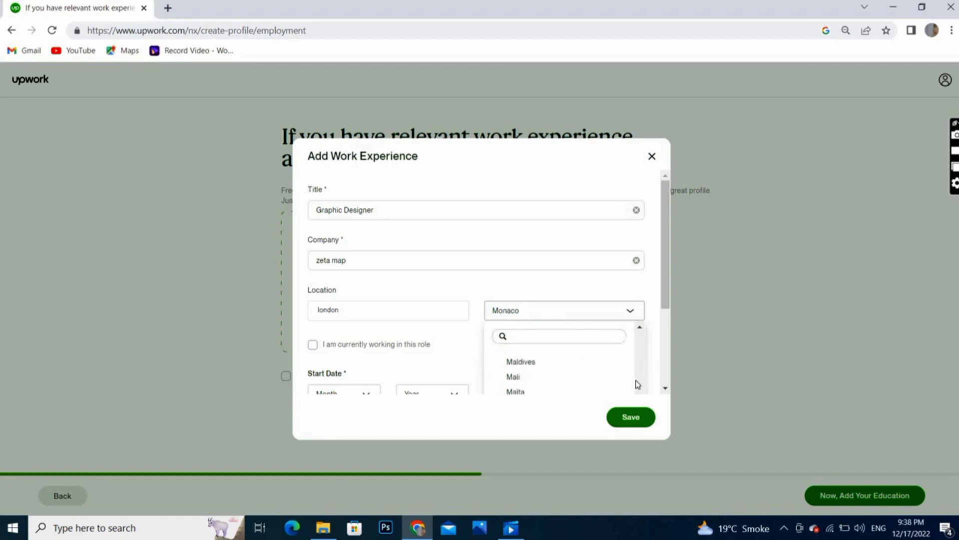
scroll(636, 369, up, 15)
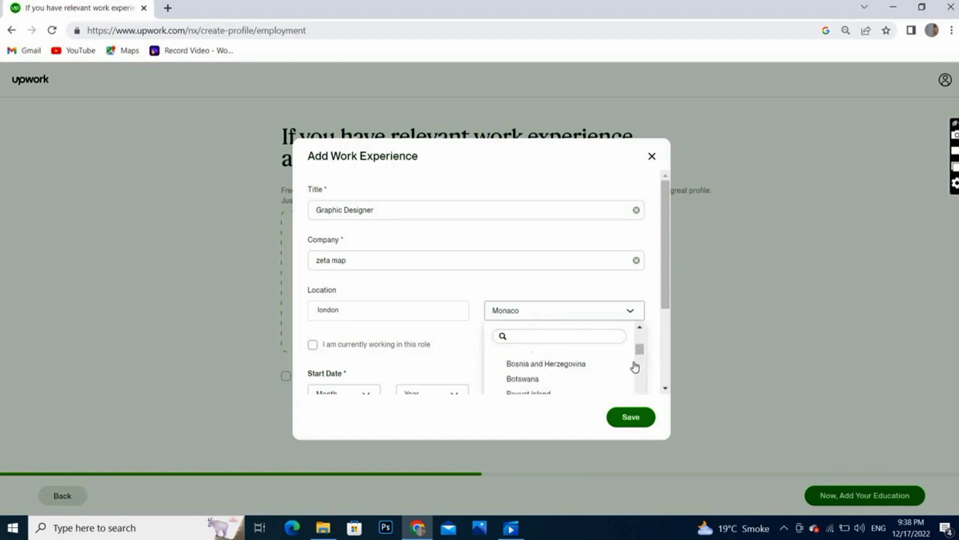
scroll(637, 350, up, 5)
scroll(639, 341, up, 1)
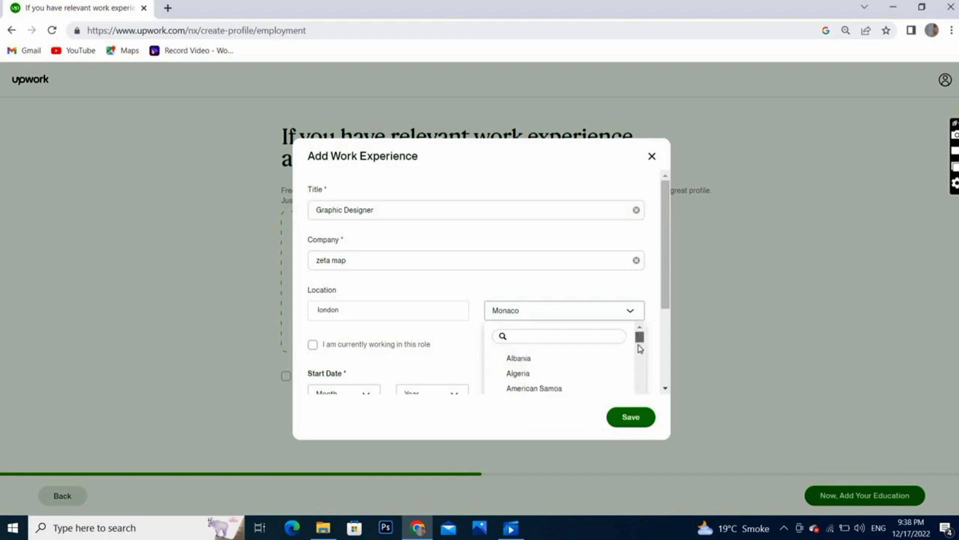
scroll(639, 341, down, 4)
scroll(640, 340, up, 4)
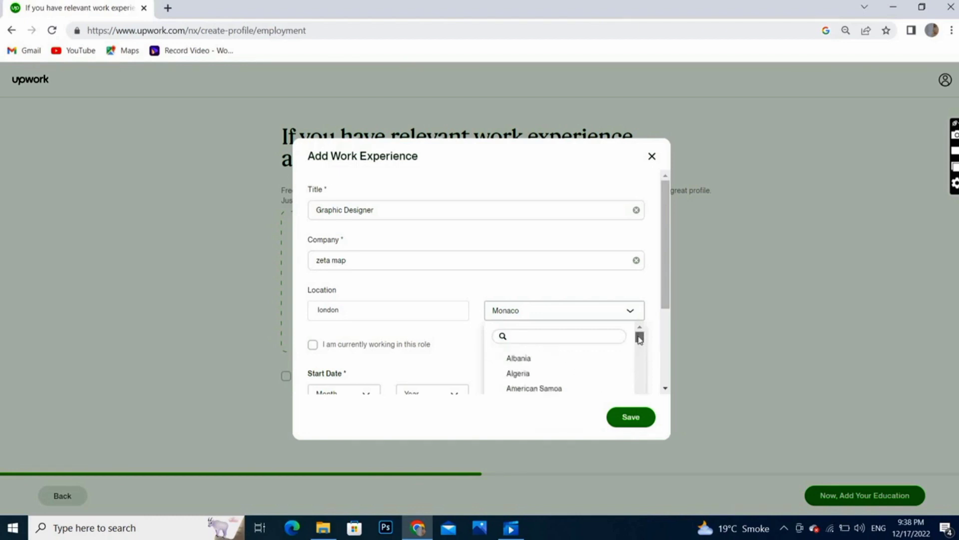
click(550, 389)
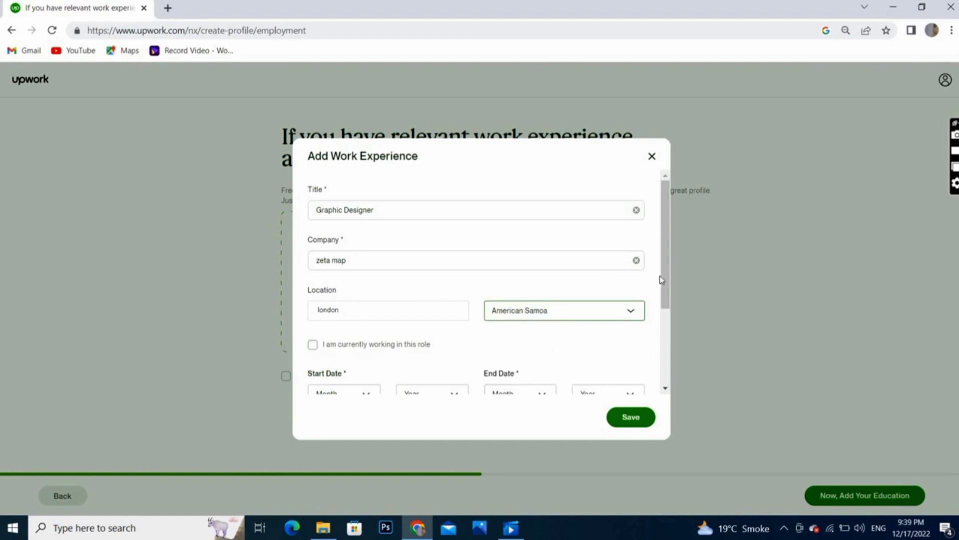
drag(663, 278, 665, 323)
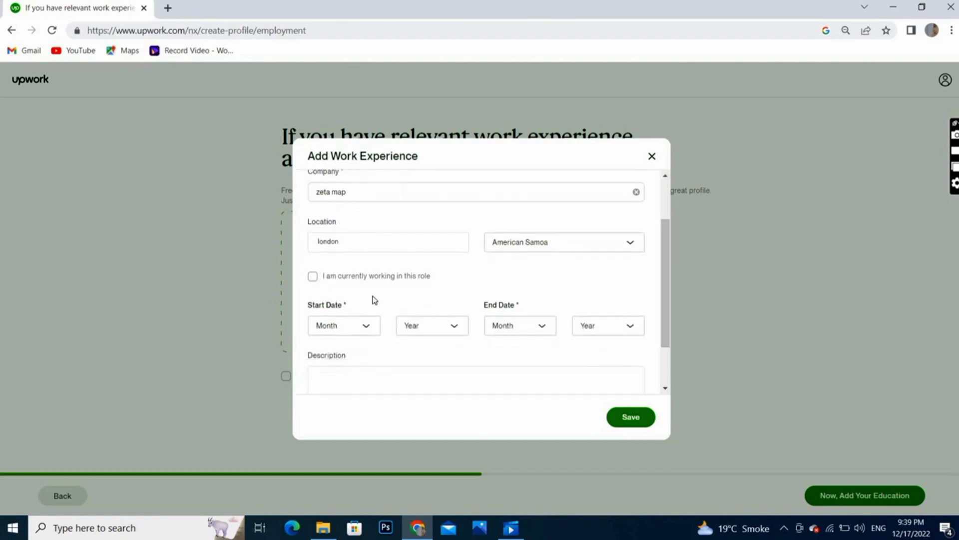
- Mark the role as current with a start date of January 2021
click(313, 277)
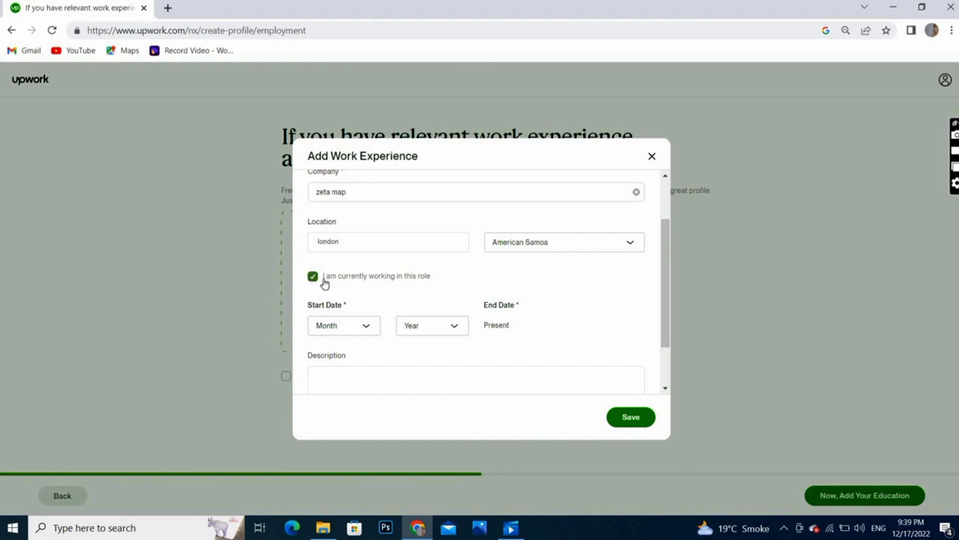
click(314, 278)
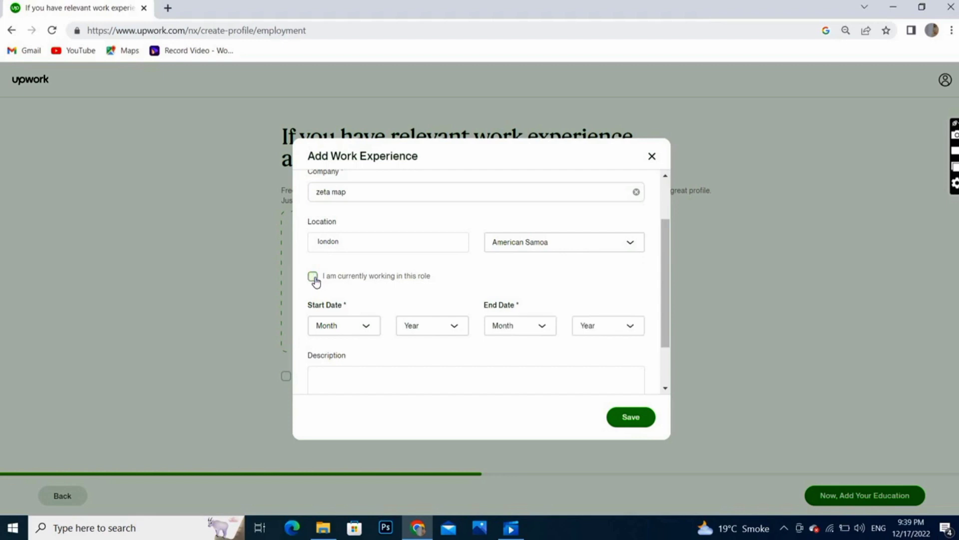
click(314, 278)
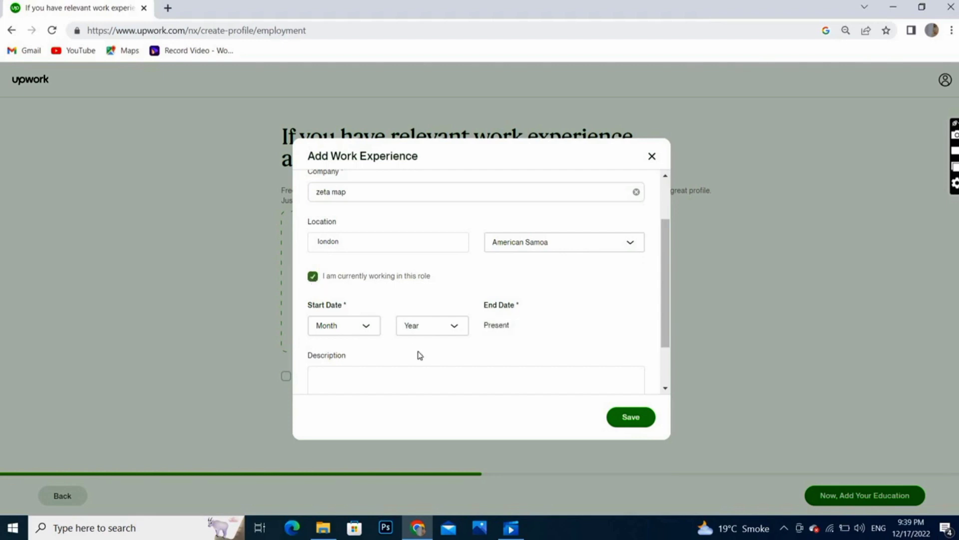
click(366, 332)
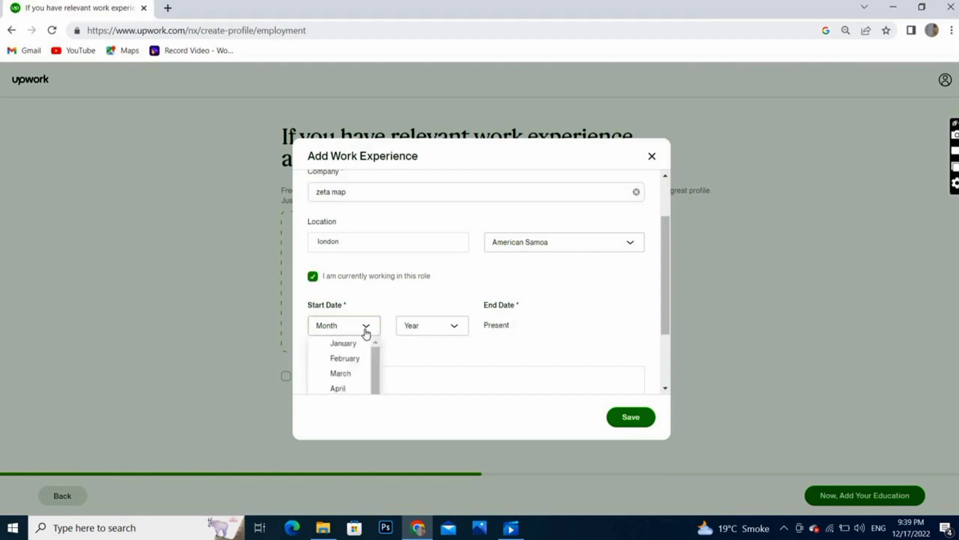
click(334, 347)
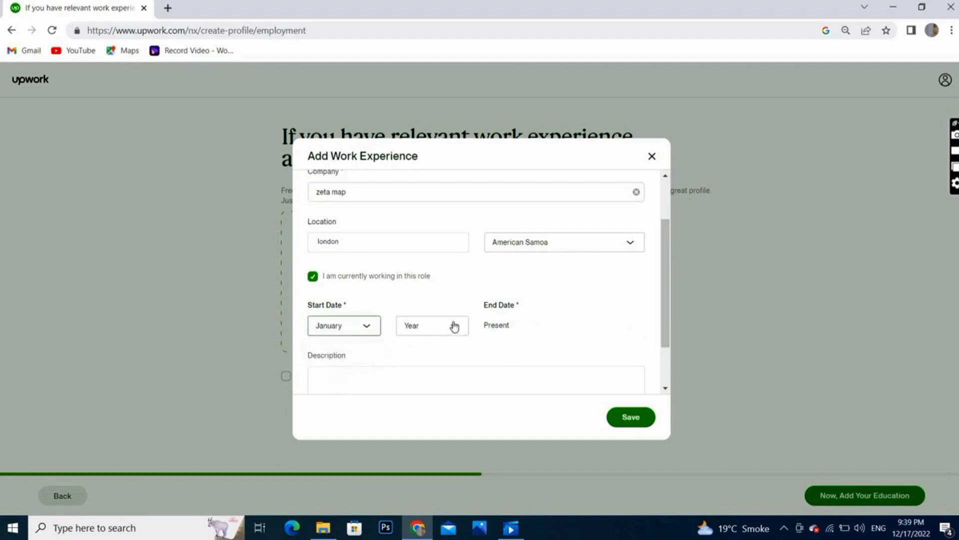
click(454, 327)
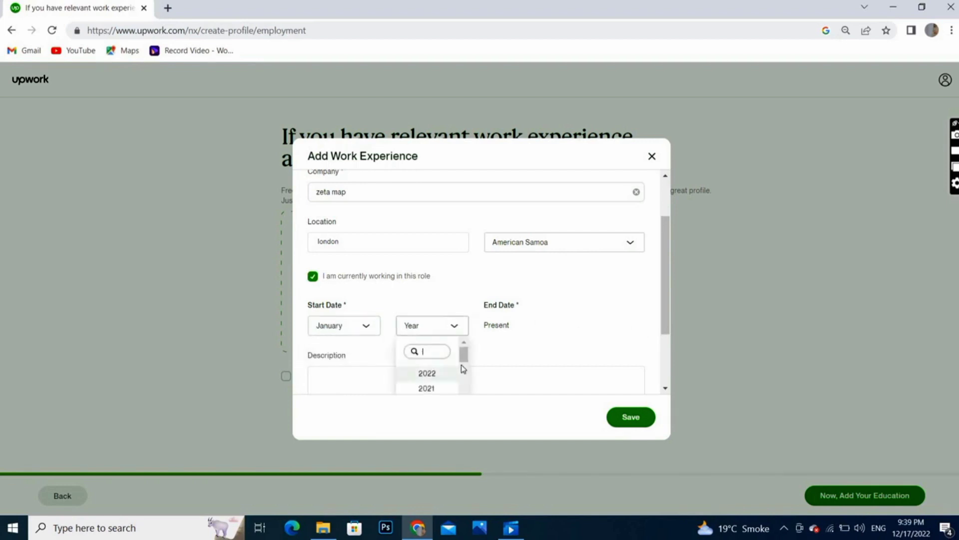
click(426, 393)
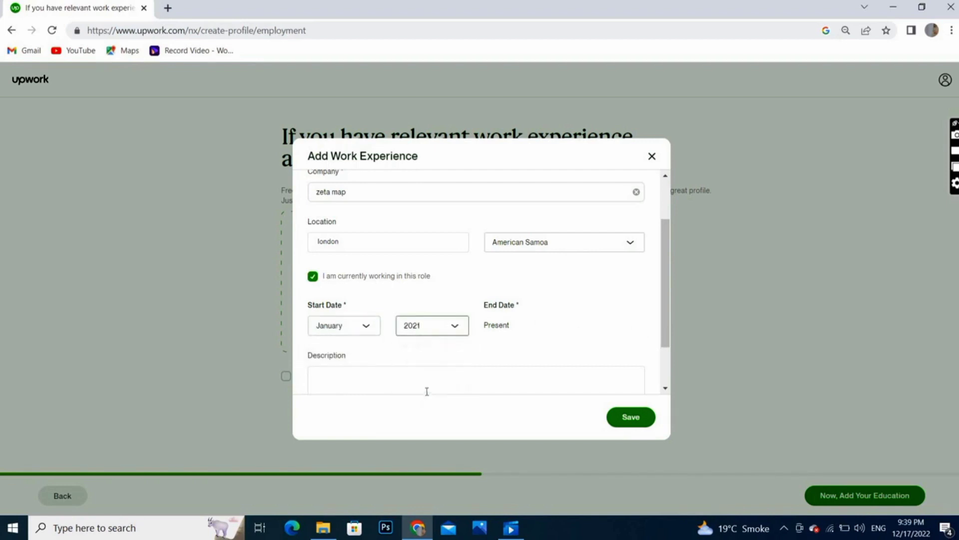
- Add a job description and save the work experience entry
scroll(666, 306, down, 3)
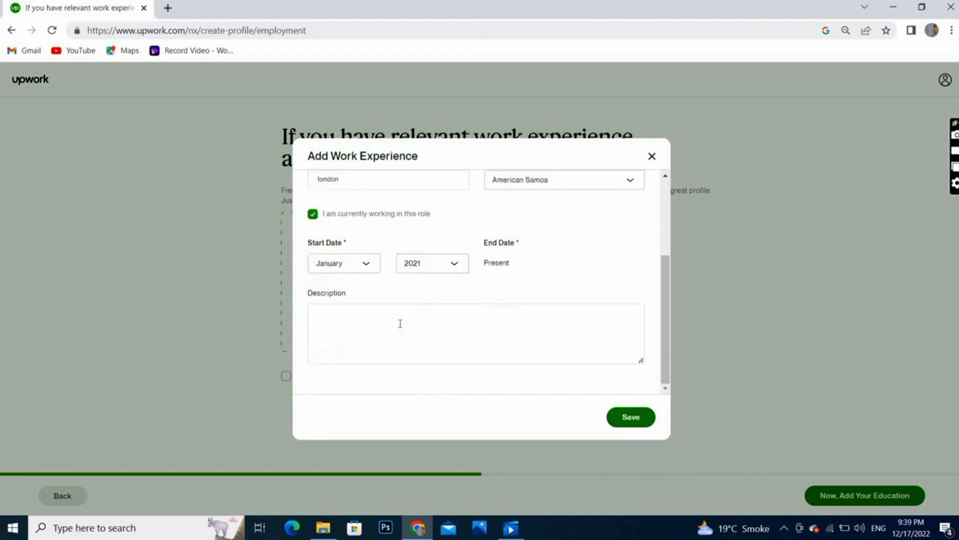
click(359, 331)
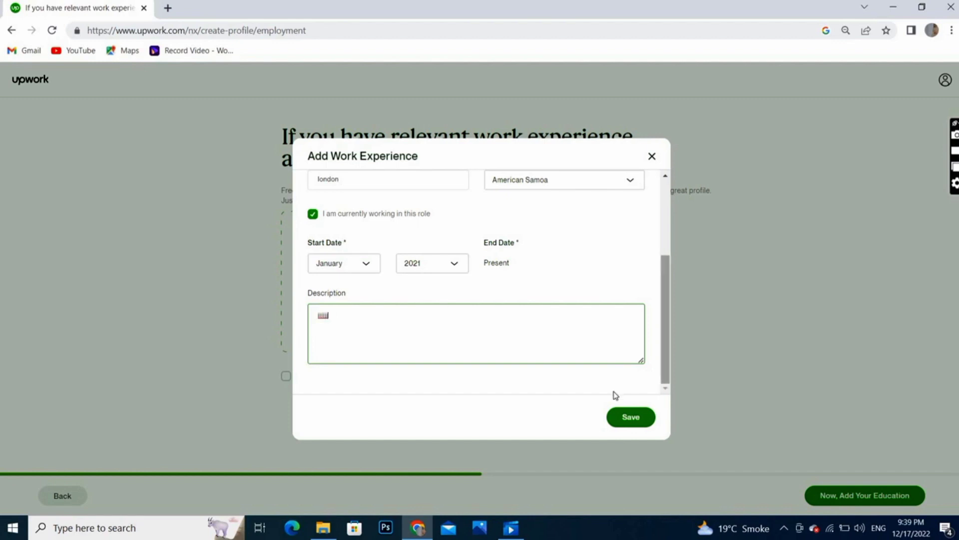
click(632, 418)
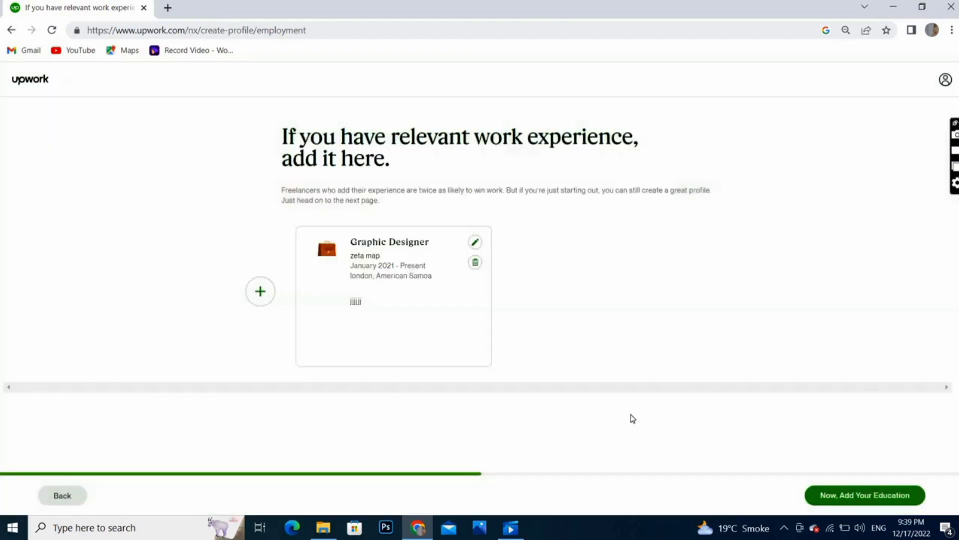
click(873, 490)
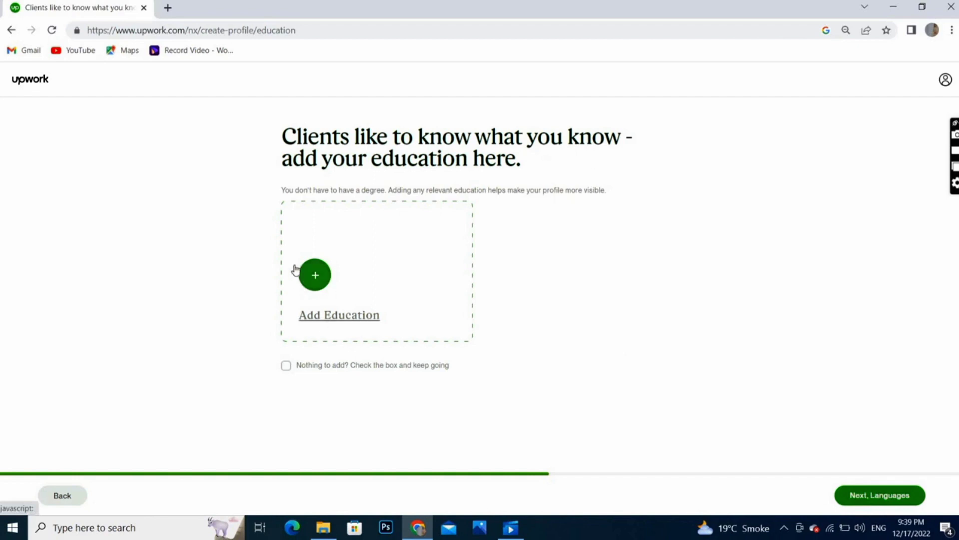
- Begin an education entry with University College London as the school
click(321, 286)
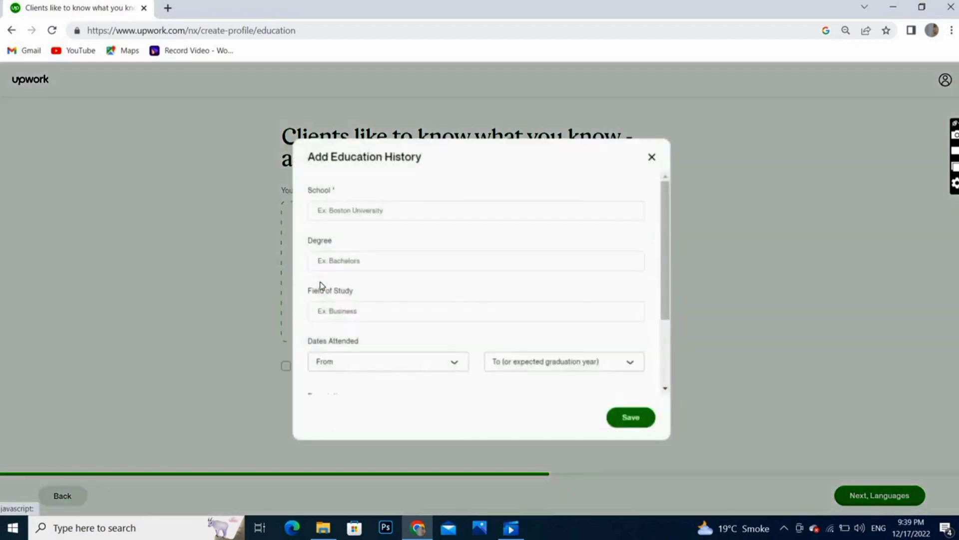
click(365, 211)
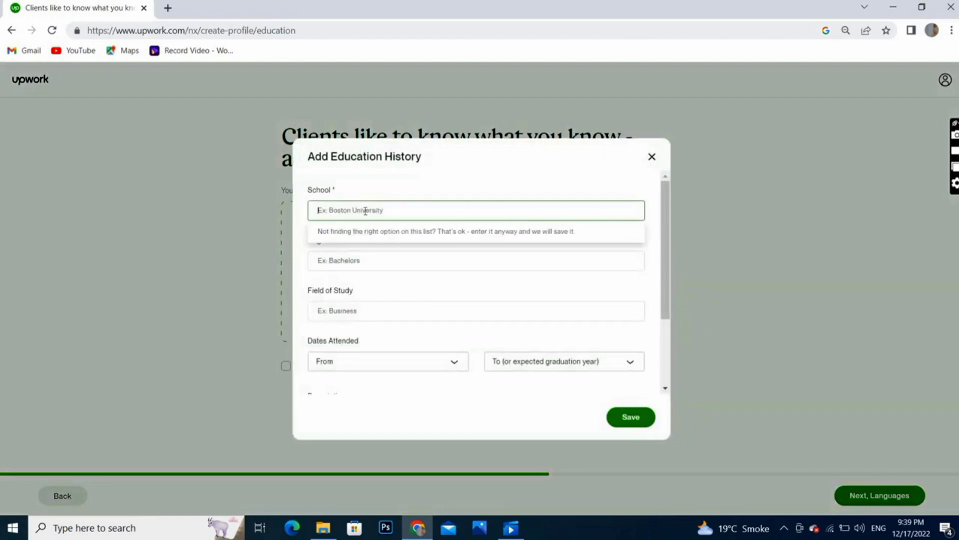
text(lo)
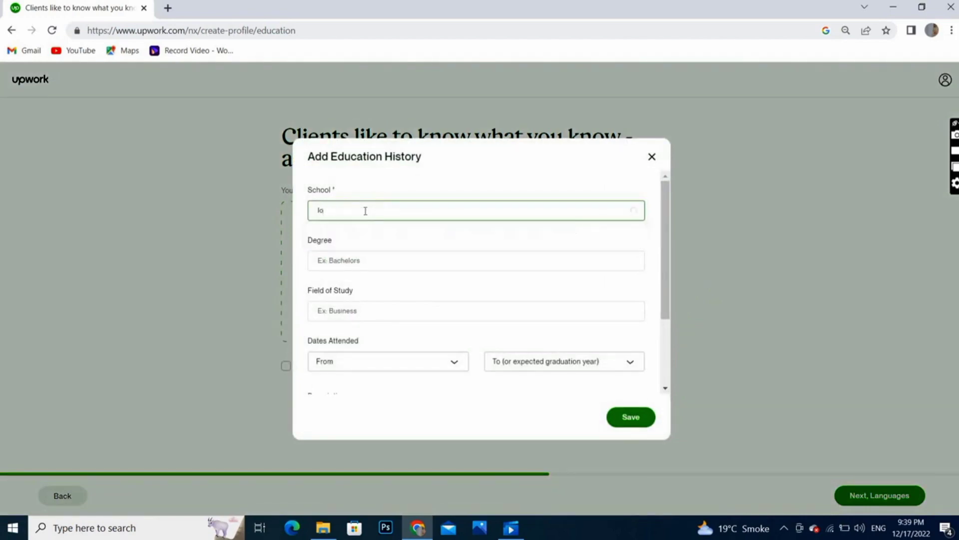
text(ndo)
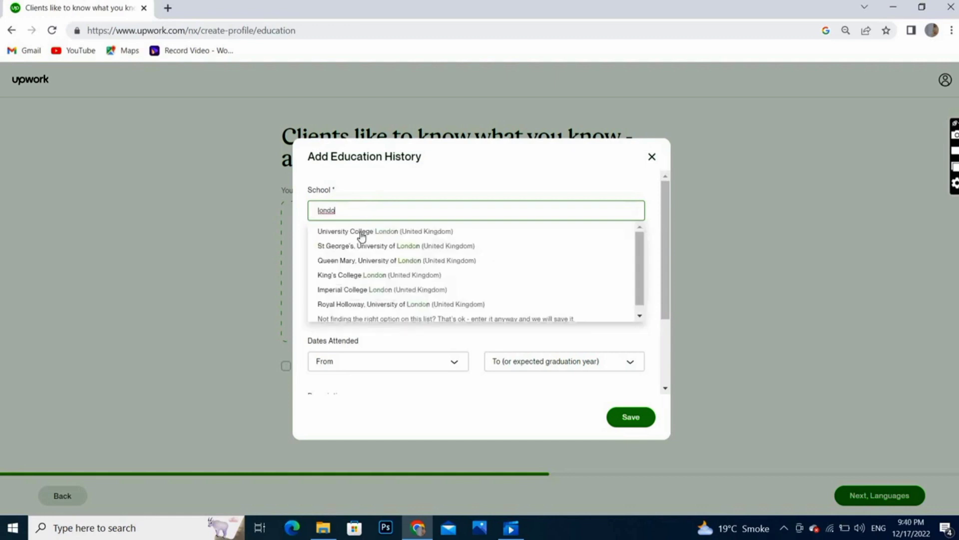
click(361, 235)
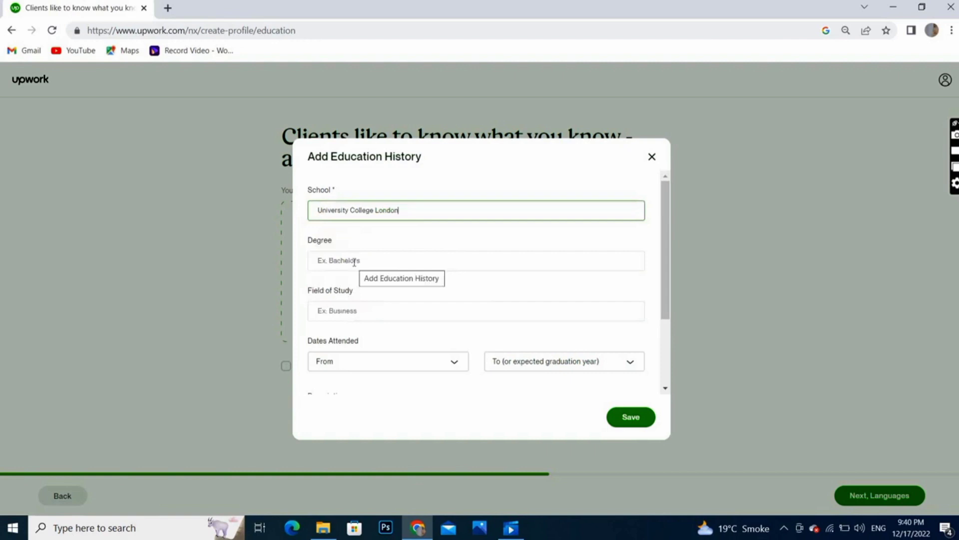
text(bach)
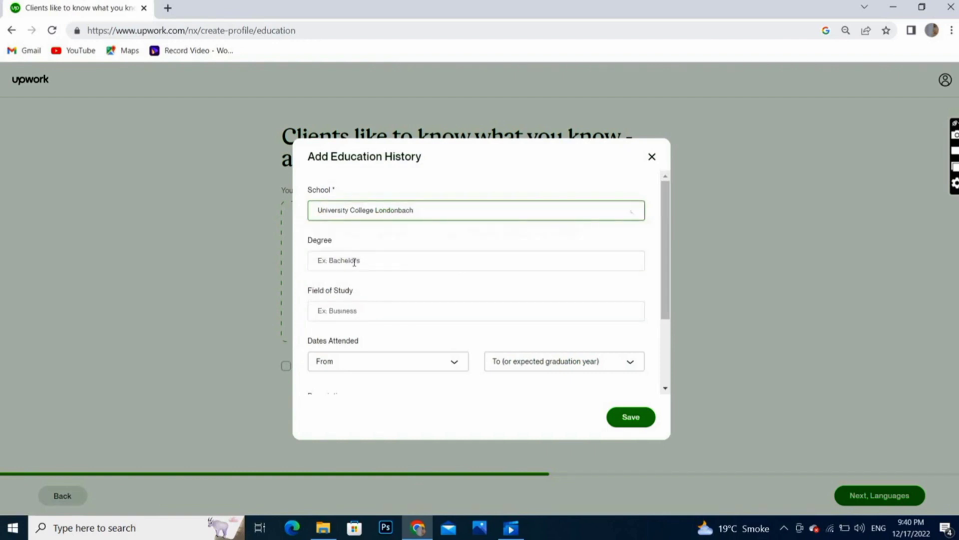
key(BackSpace)
key(BackSpace)
key(BackSpace)
key(BackSpace)
- Set the degree to Bachelor of Arts (BA) in Business and save the entry
click(354, 263)
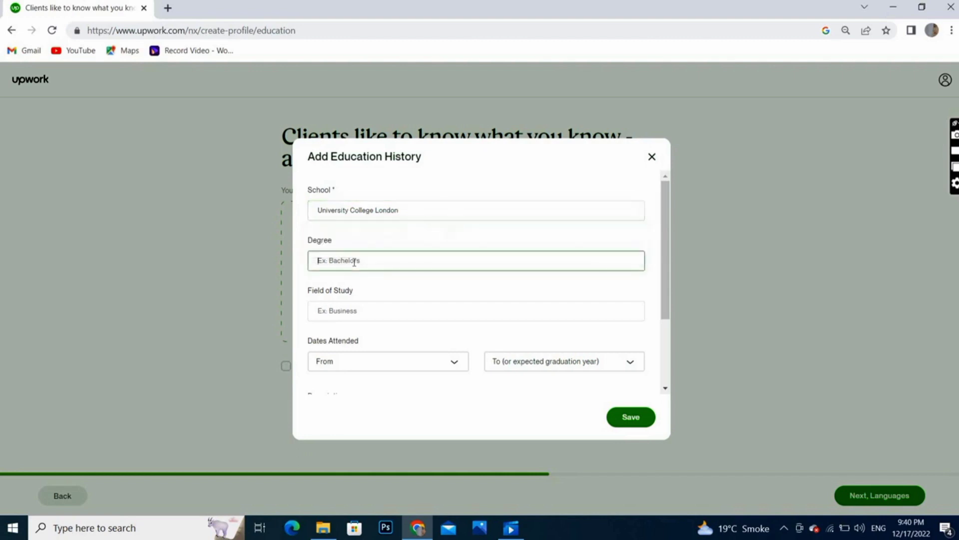
text(ba)
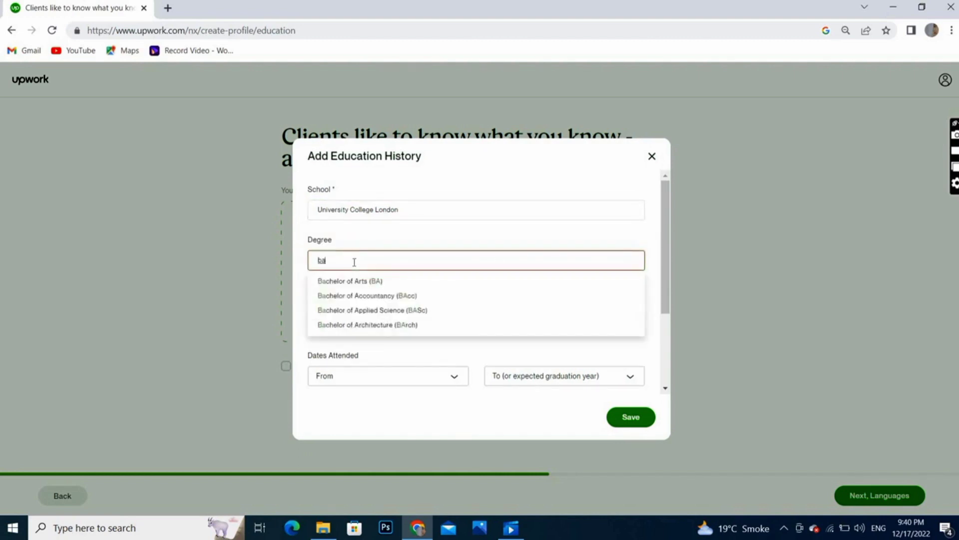
click(341, 281)
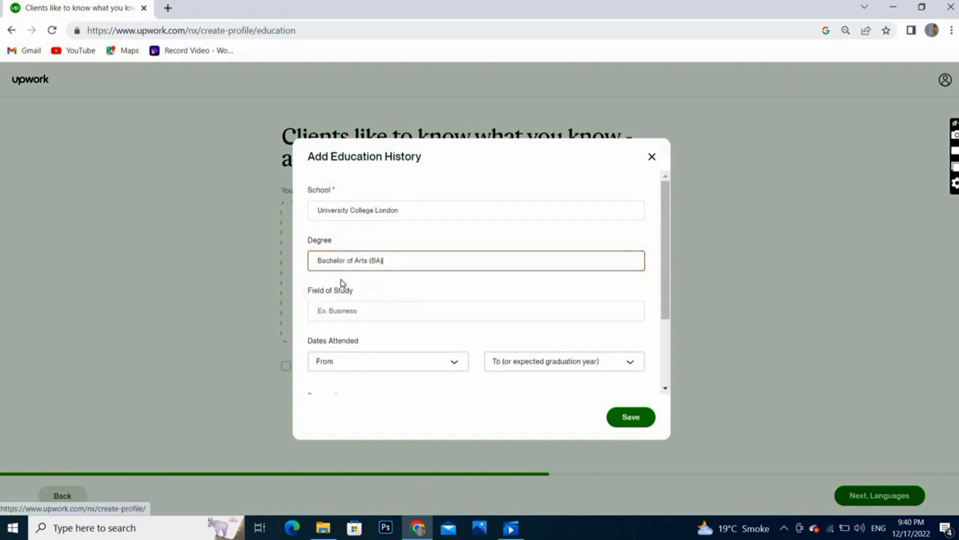
click(350, 309)
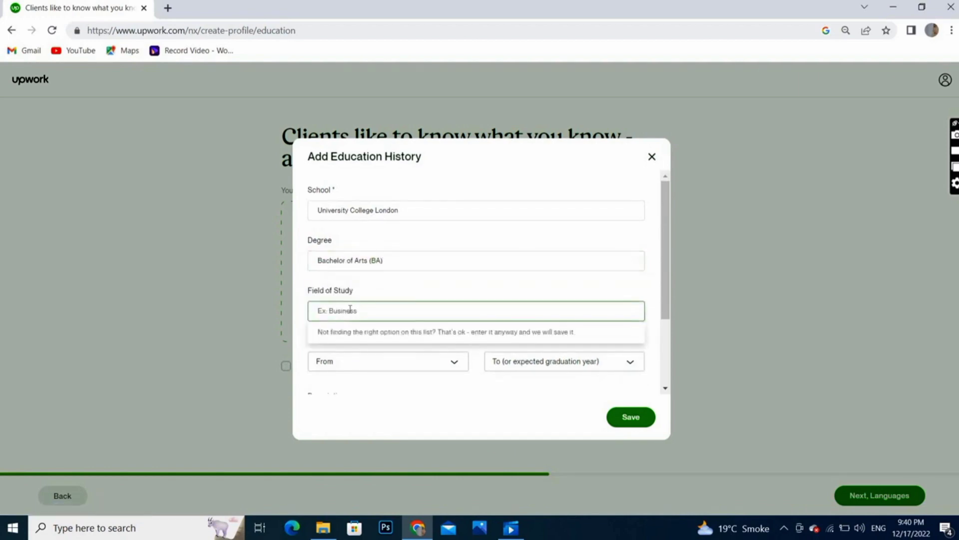
text(bu)
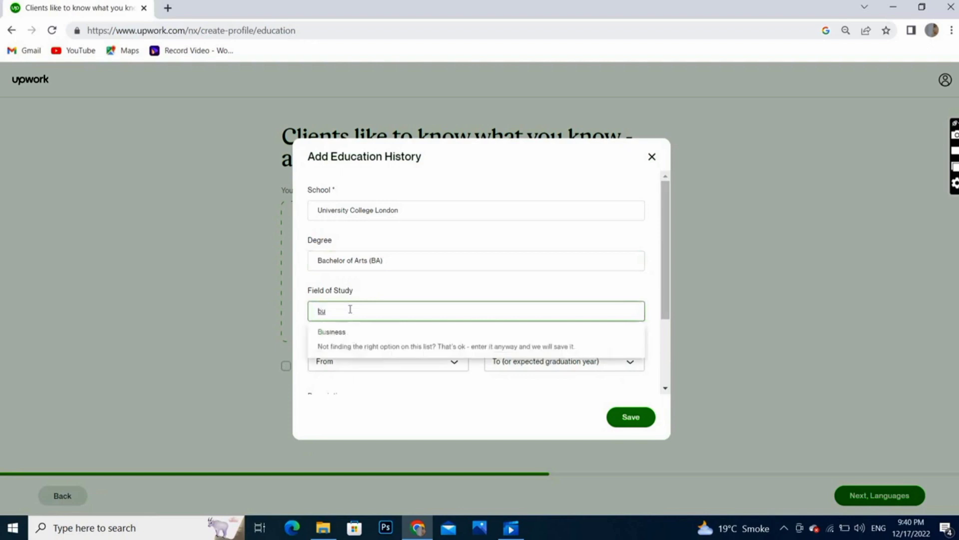
click(336, 332)
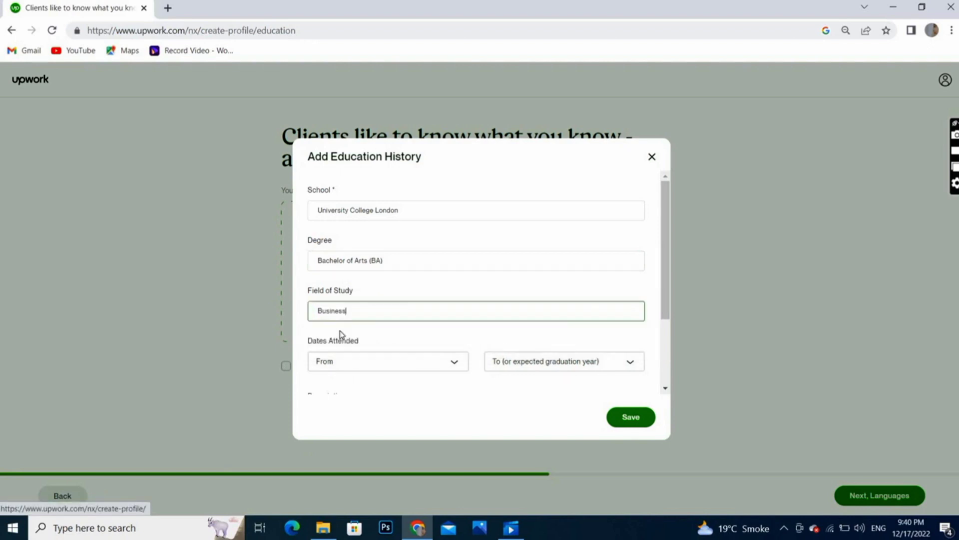
click(338, 364)
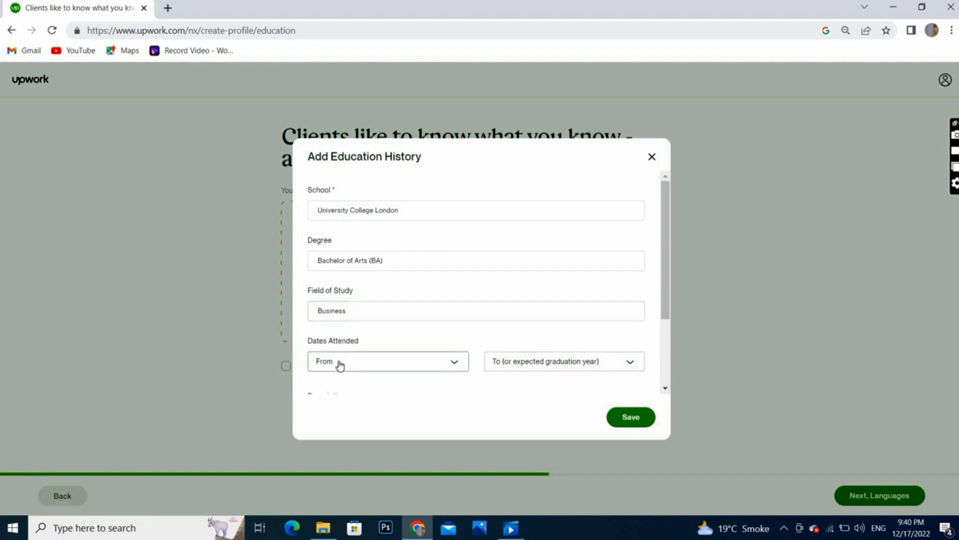
click(630, 416)
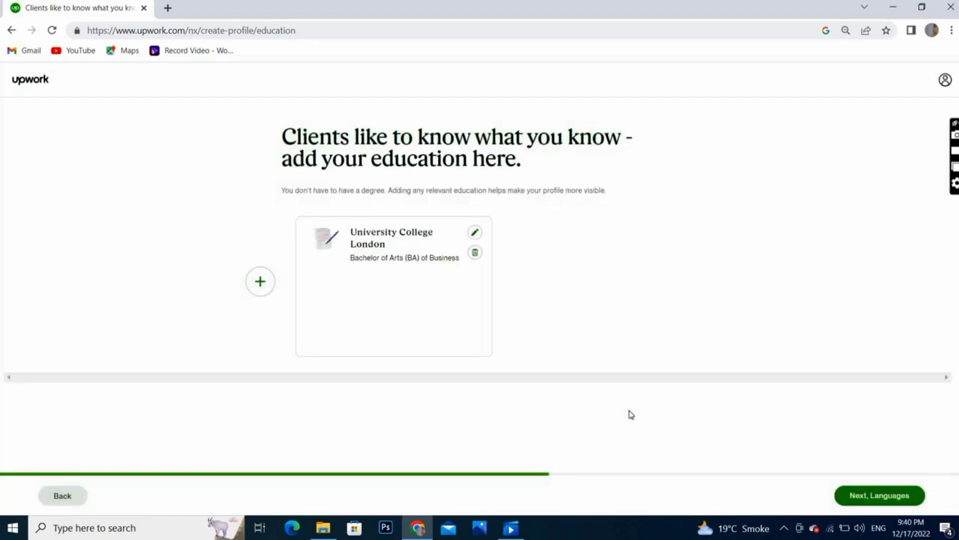
click(878, 492)
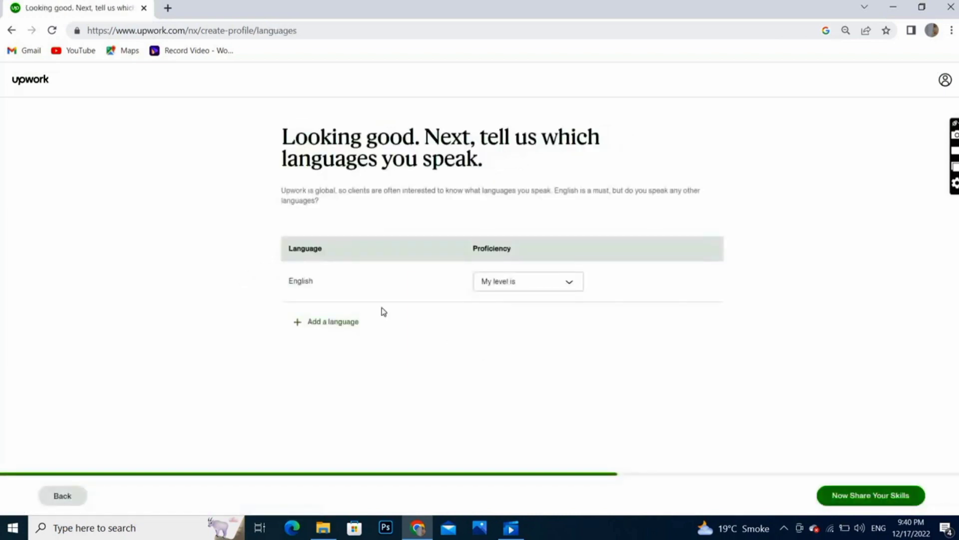
- Pick Fluent from the English proficiency list and proceed to the skills page
click(570, 286)
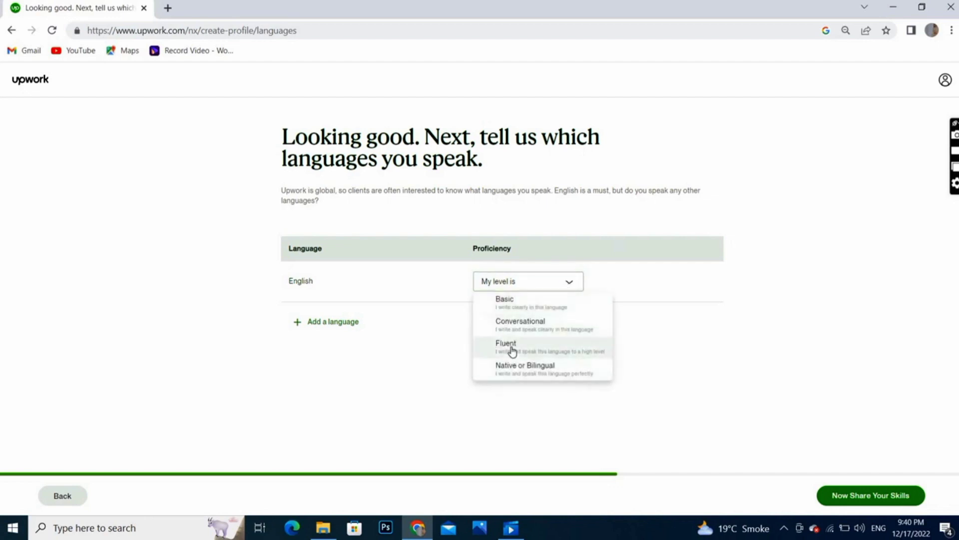
click(512, 352)
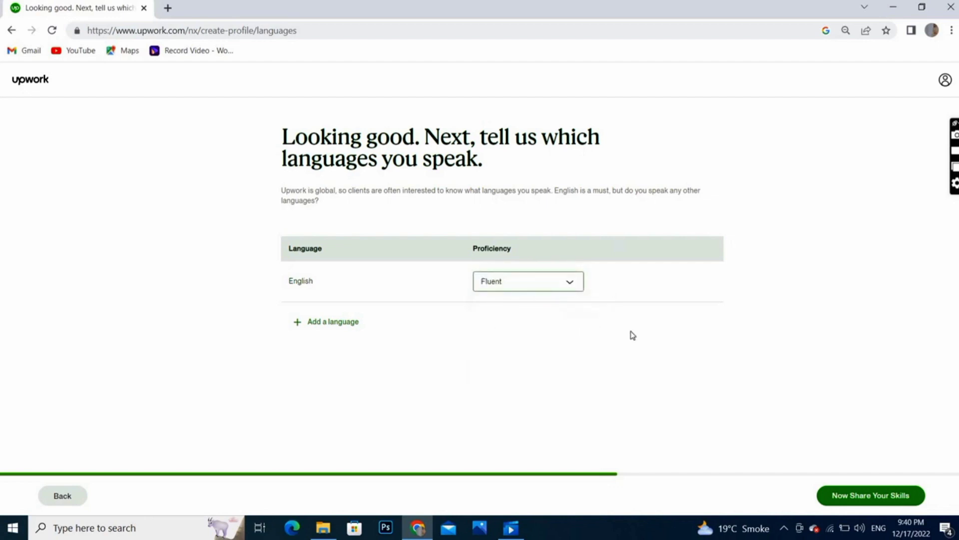
click(574, 282)
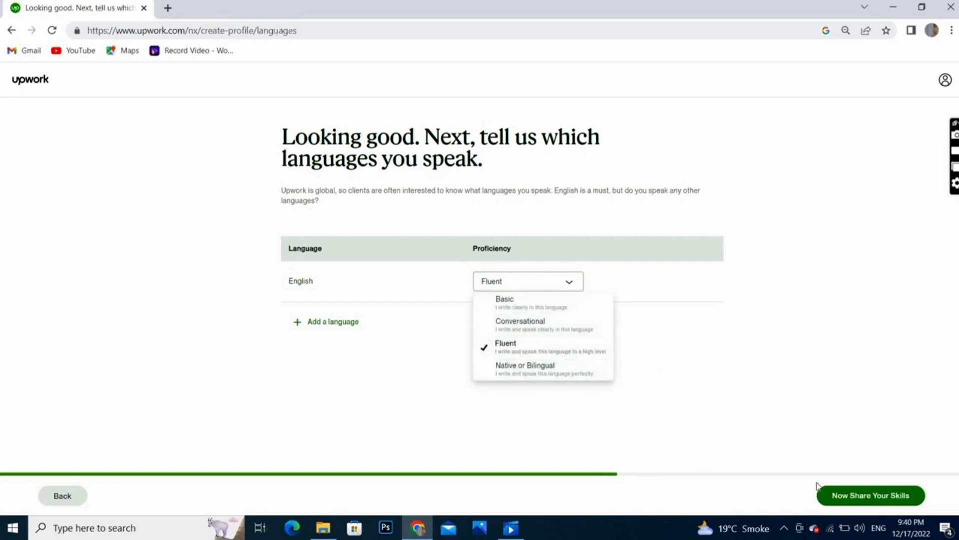
click(863, 500)
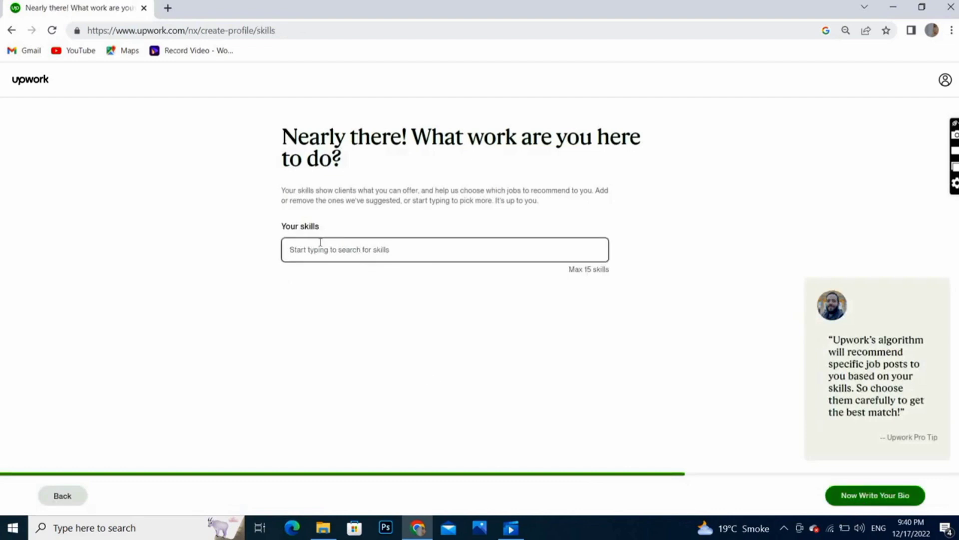
- Search for and add the skills Graphic Design and Microsoft Excel
text(grap)
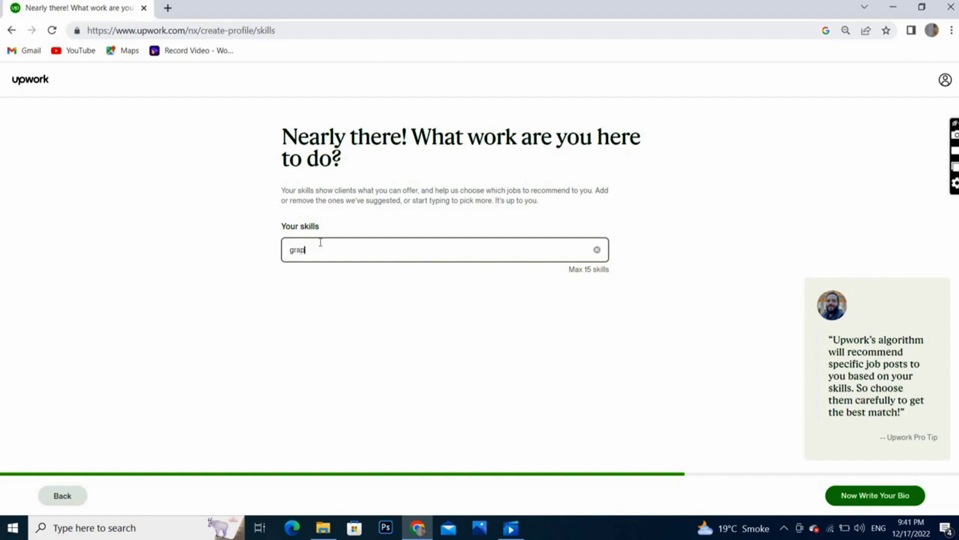
text(hi)
key(BackSpace)
key(BackSpace)
key(BackSpace)
key(BackSpace)
key(BackSpace)
key(BackSpace)
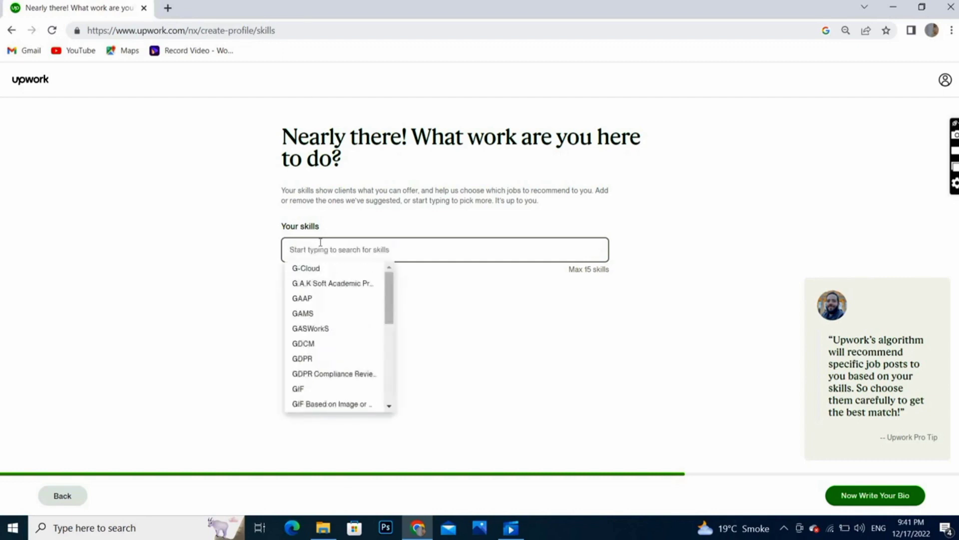
text(gra)
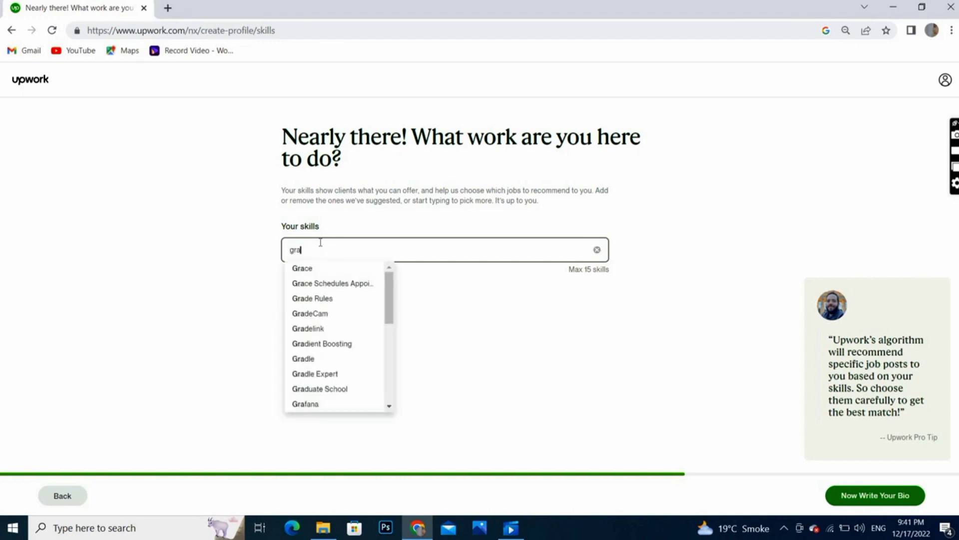
text(phi)
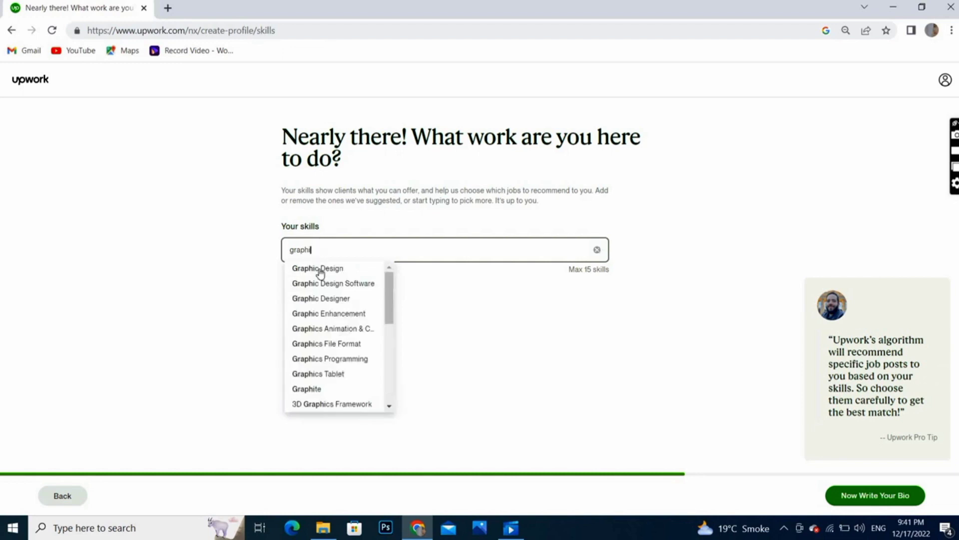
click(320, 270)
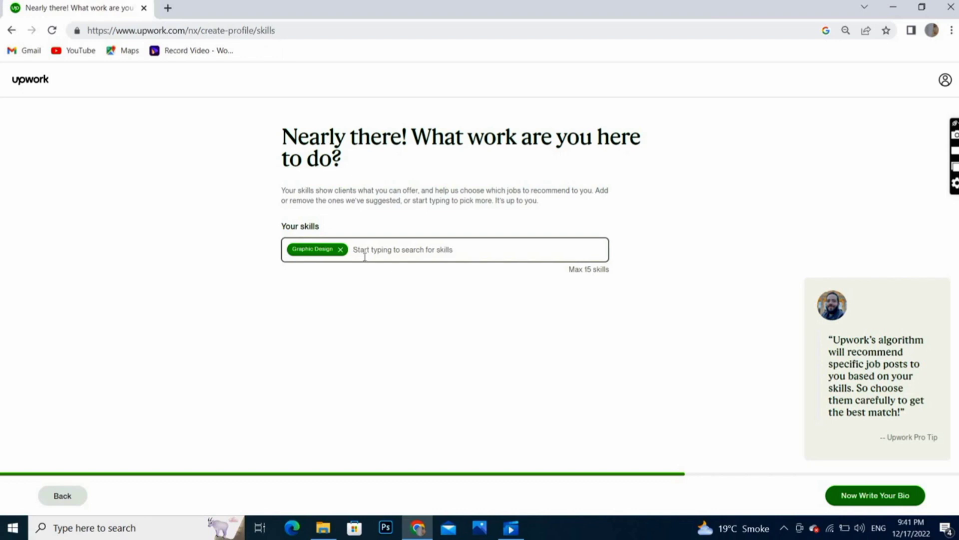
text(ex)
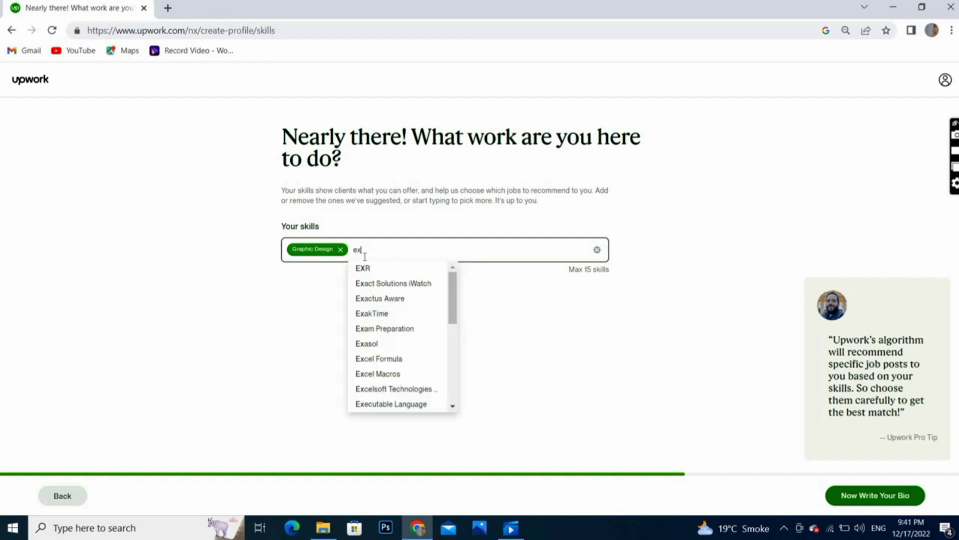
text(ce)
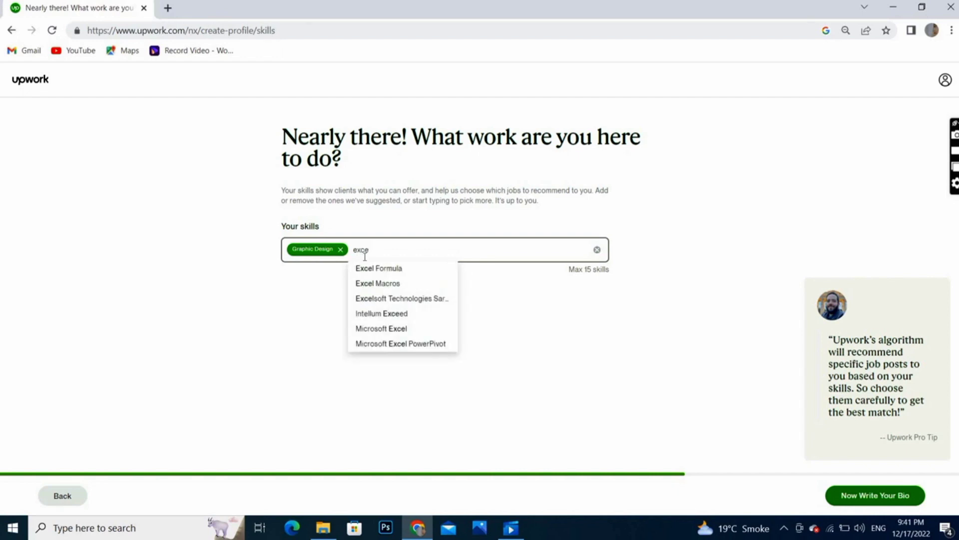
click(376, 328)
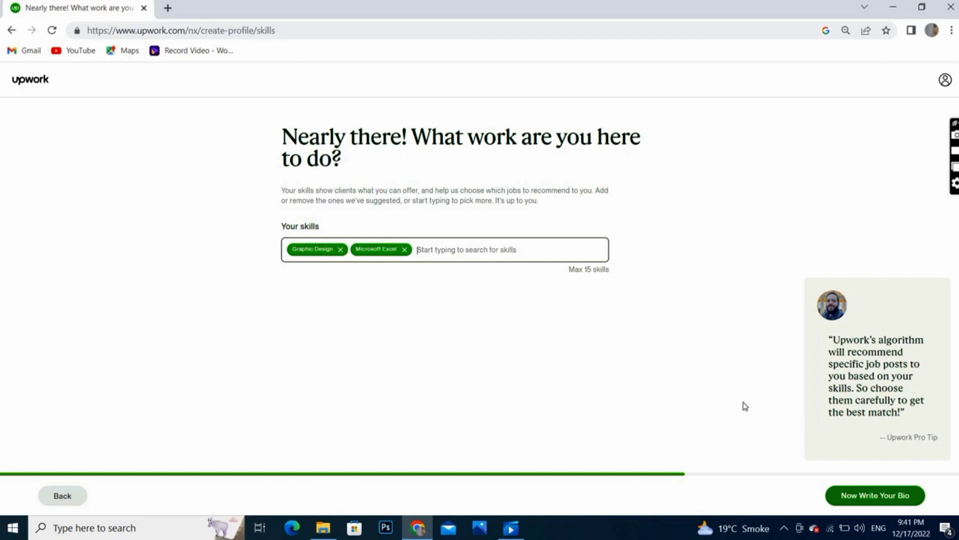
click(894, 492)
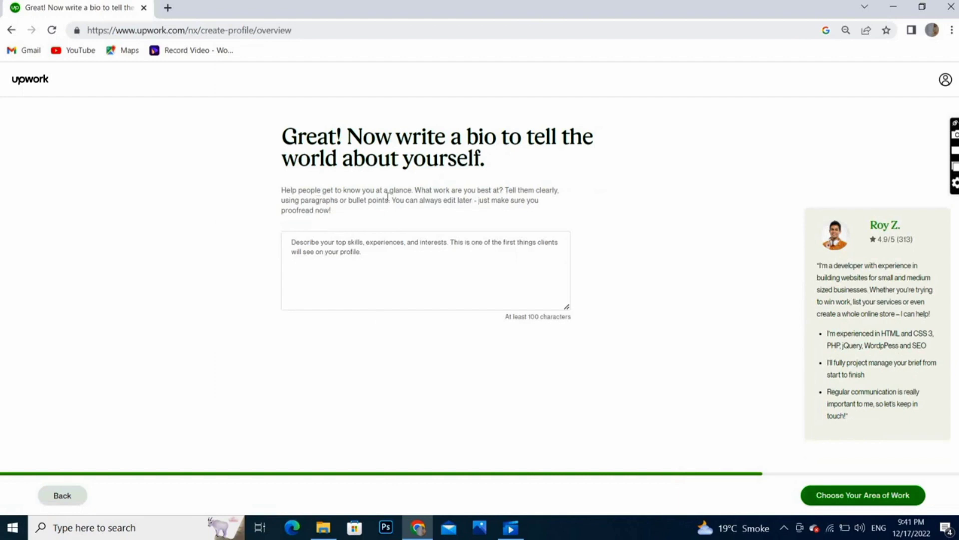
- Write the bio 'I am a graphic design' and go on to the services question
click(383, 256)
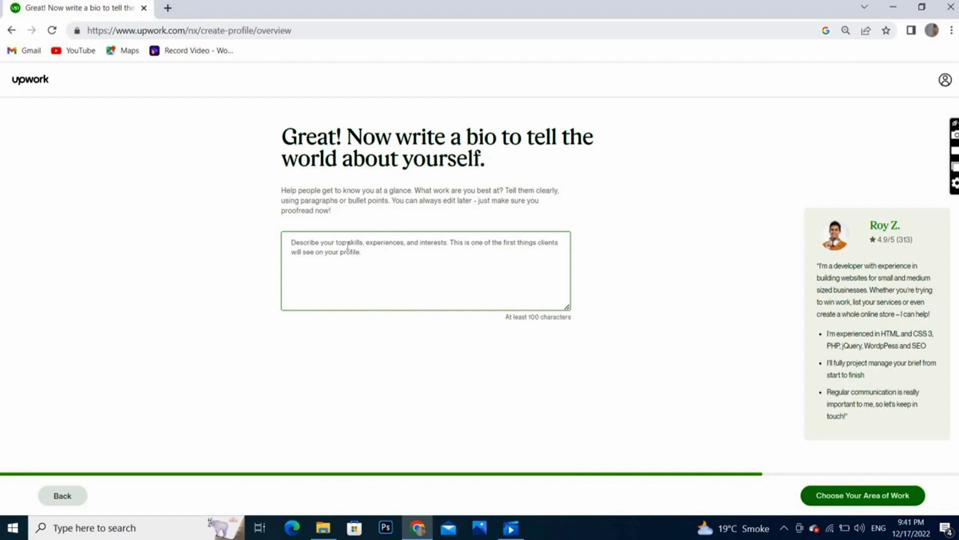
text(I)
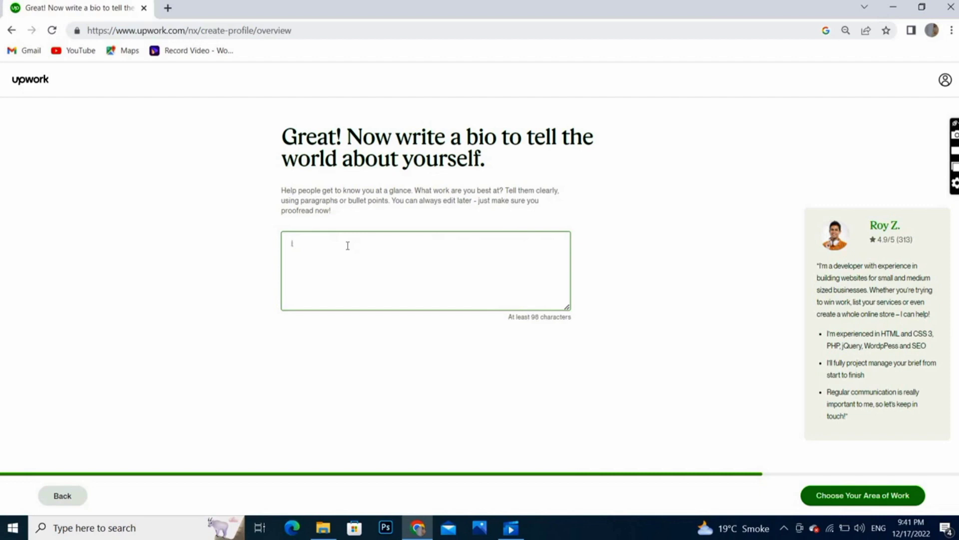
text( am a graphic designer)
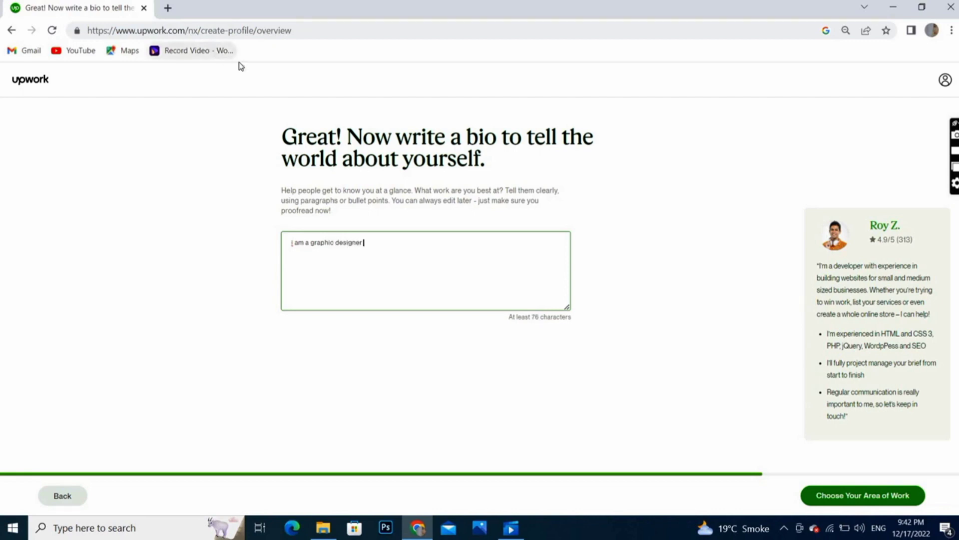
click(876, 492)
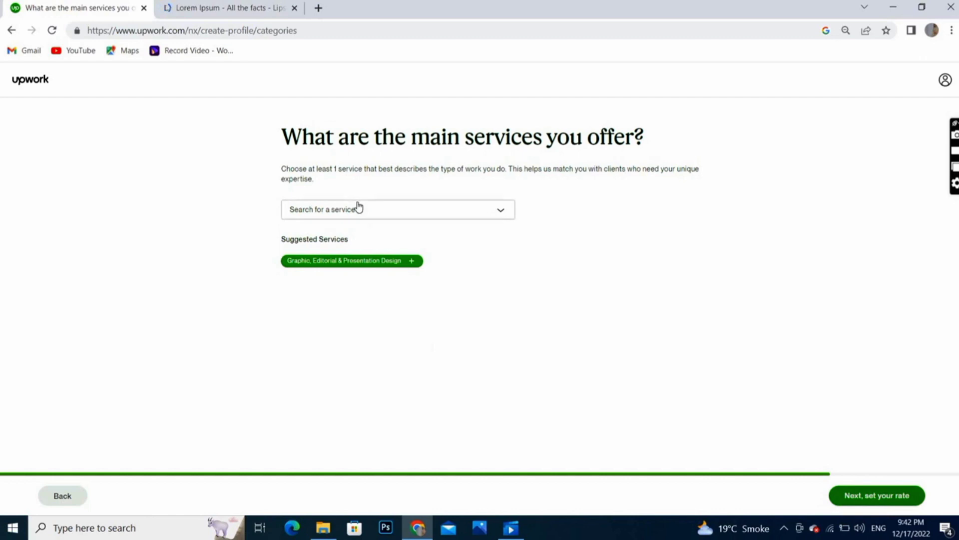
- Tick Art & Illustration under Design & Creative as the service, then continue to the hourly rate
click(367, 216)
click(367, 215)
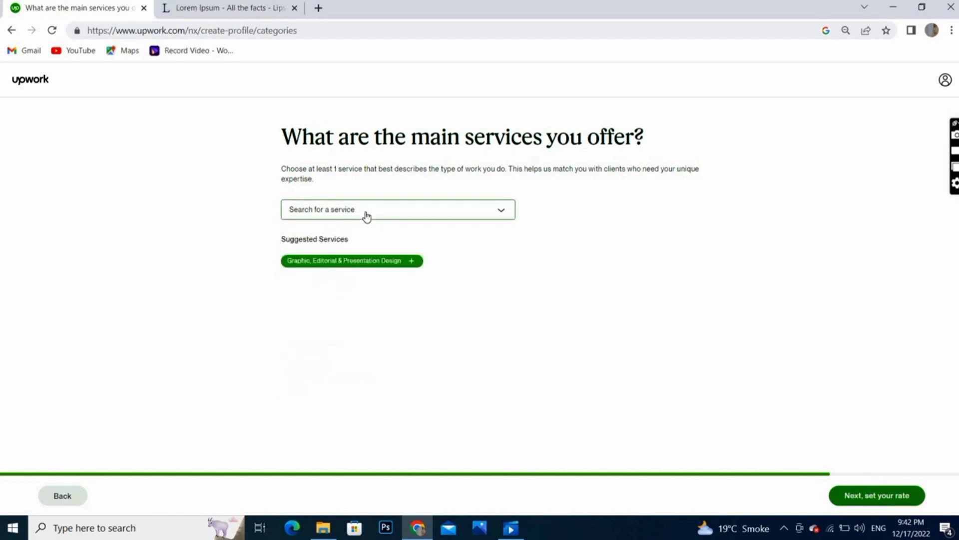
click(366, 216)
mouse_move(315, 401)
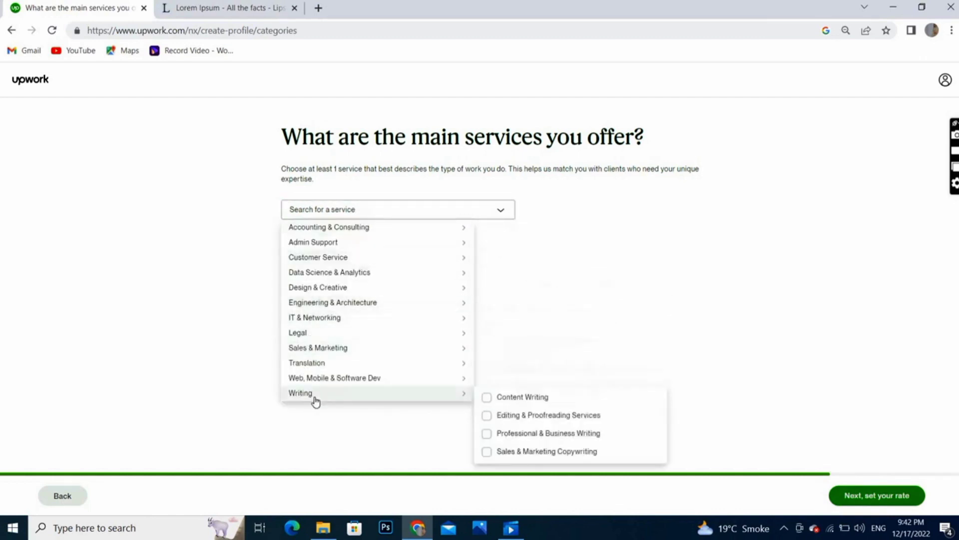
mouse_move(305, 364)
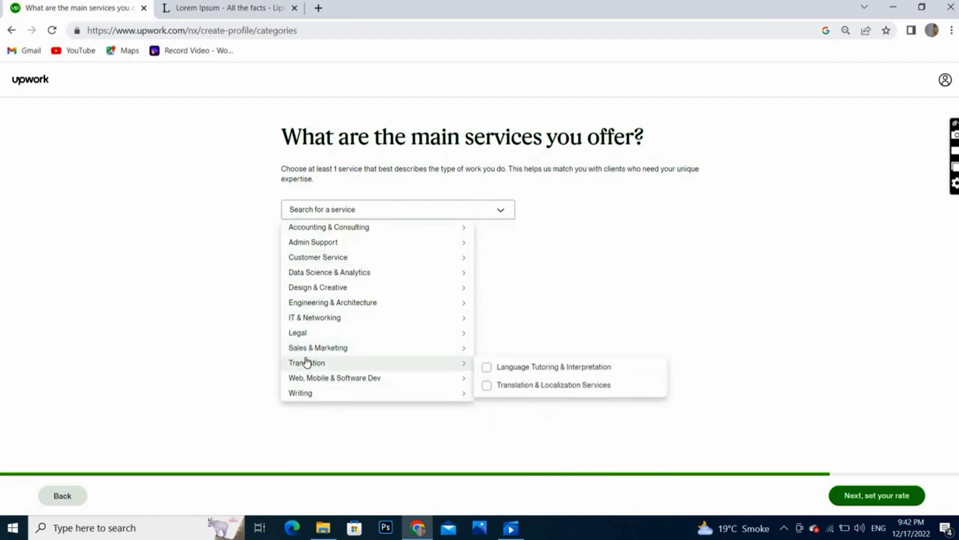
mouse_move(302, 299)
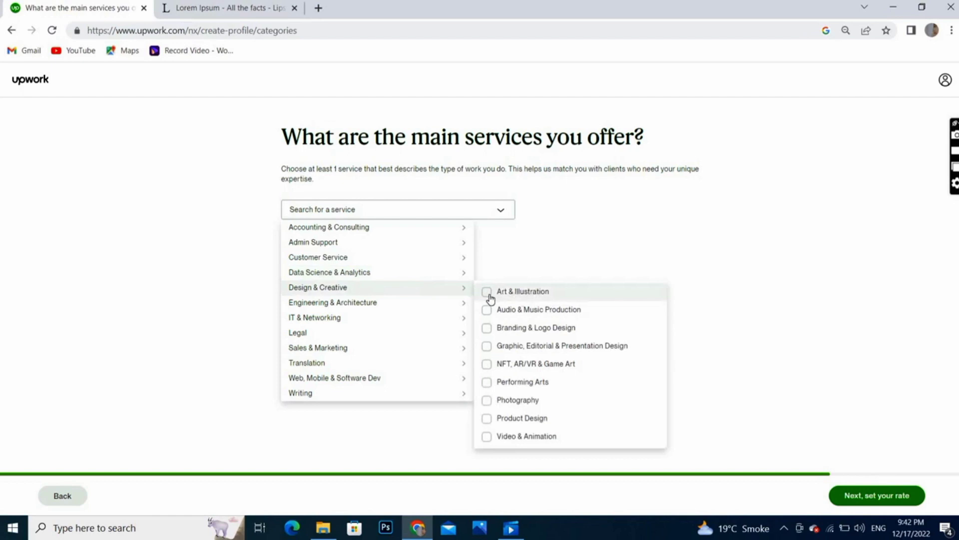
click(489, 294)
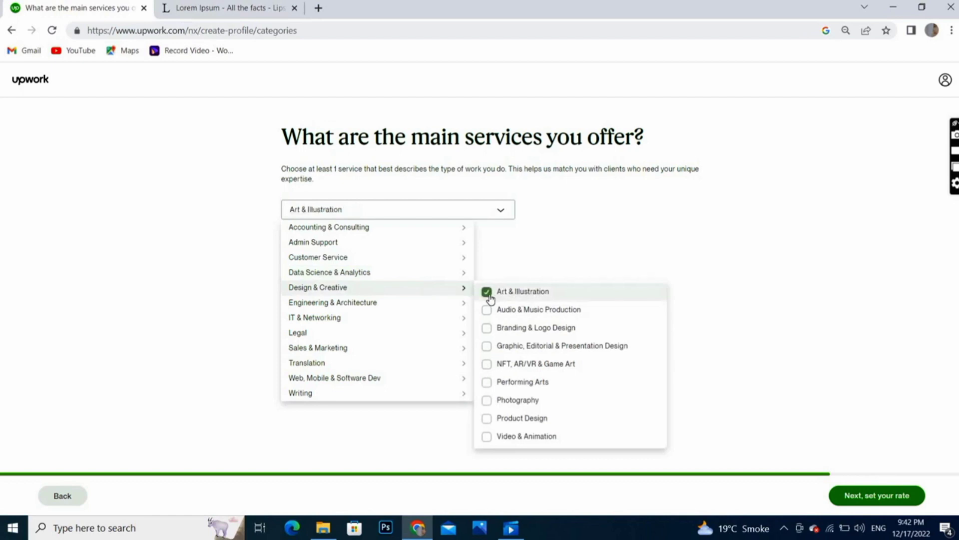
click(897, 495)
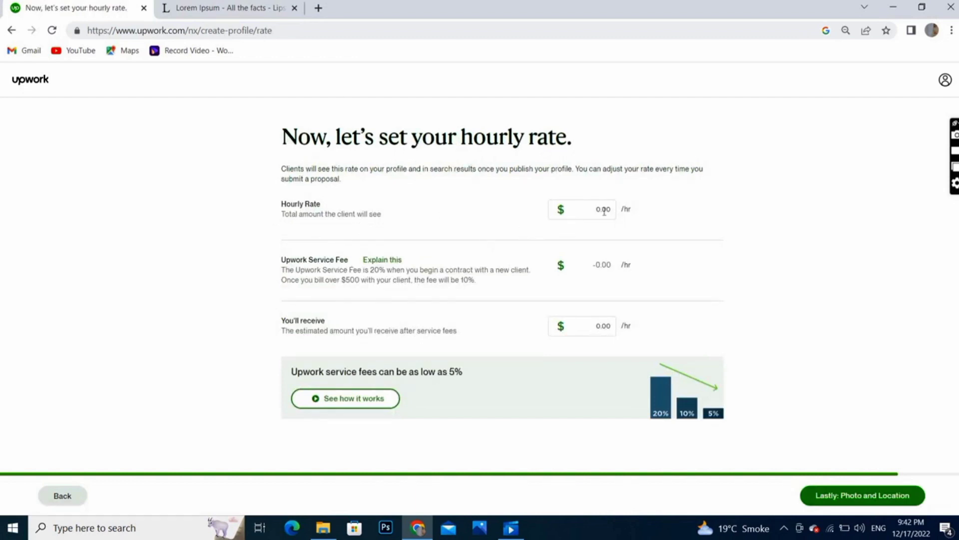
- Enter an hourly rate of $30.00, leaving $24.00 per hour after the -6.00 fee
click(585, 210)
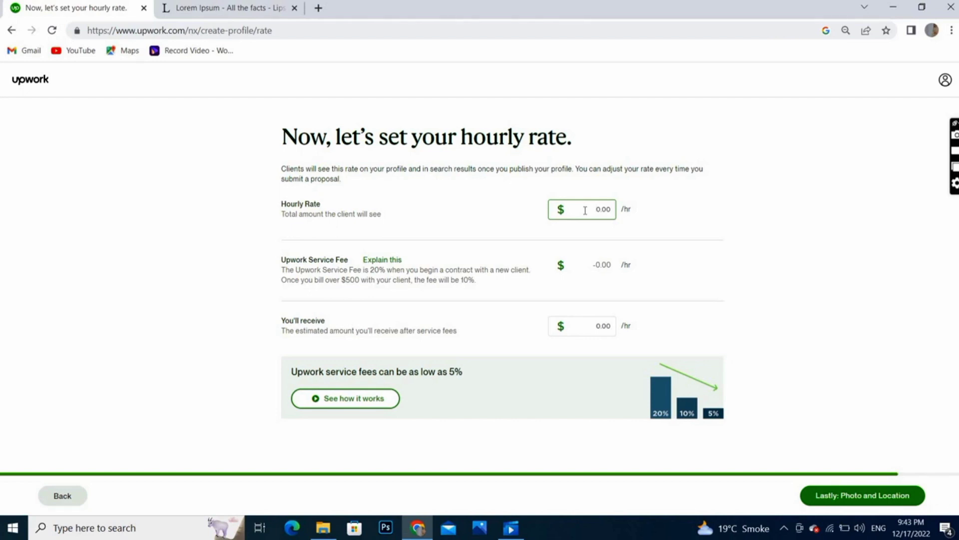
text(30.00)
- Fill in the street address, city and ZIP fields on the Photo and Location page, then bring up Upload Photo
click(859, 501)
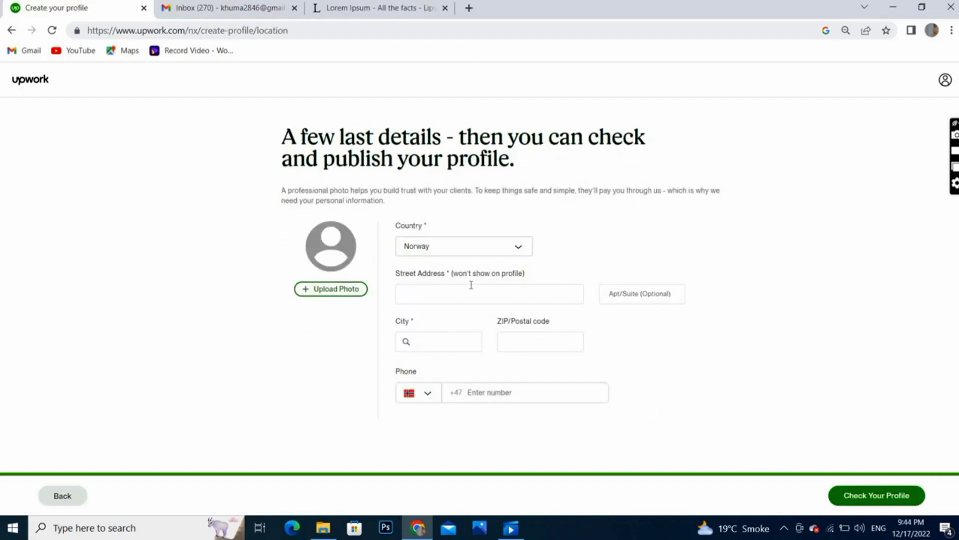
click(470, 287)
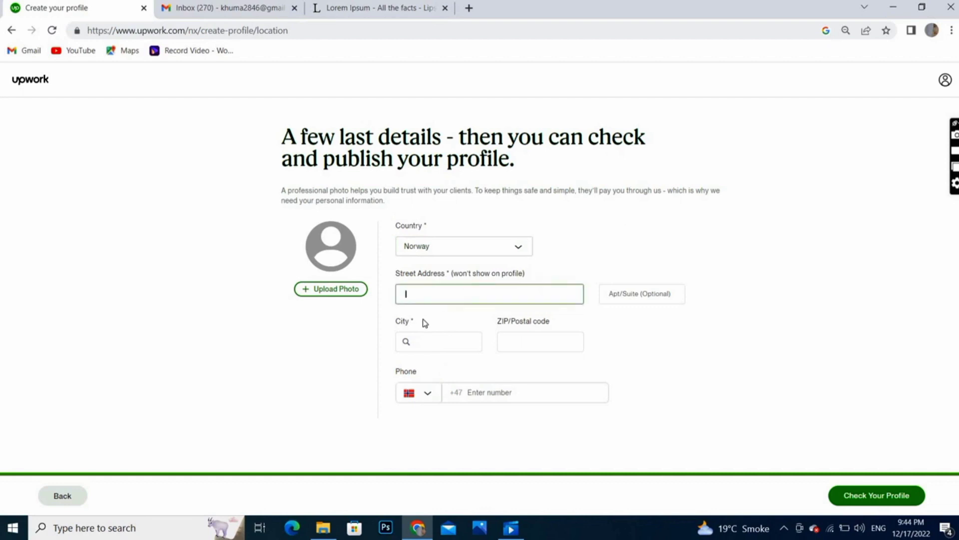
click(410, 342)
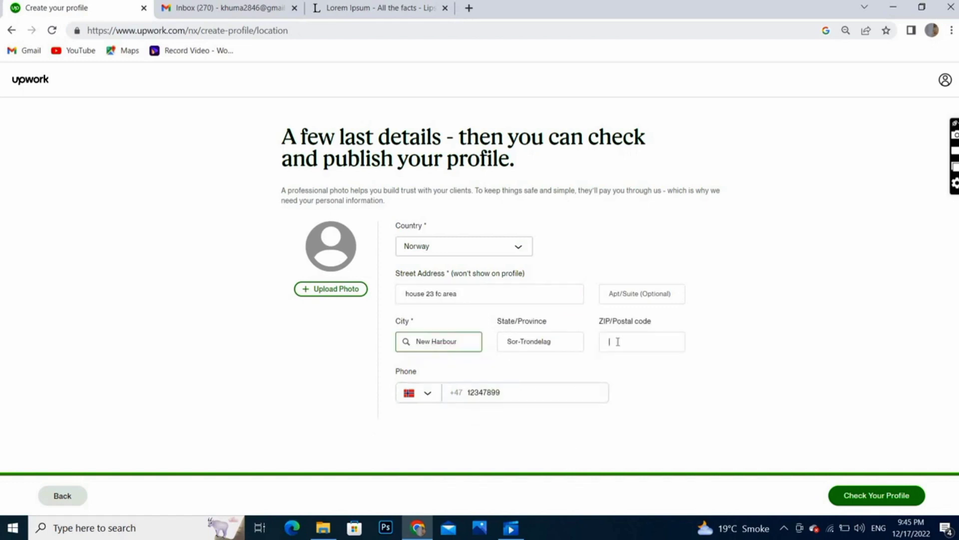
click(618, 342)
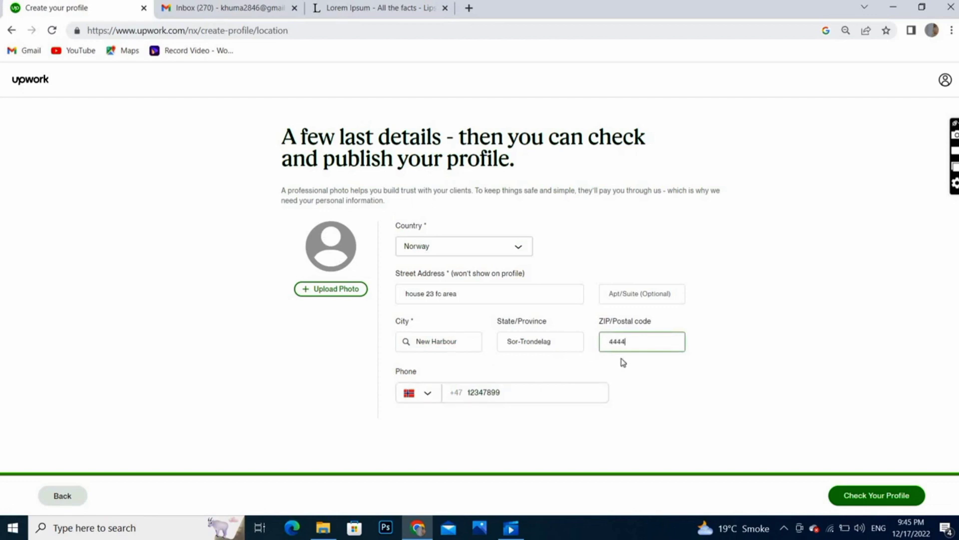
click(901, 497)
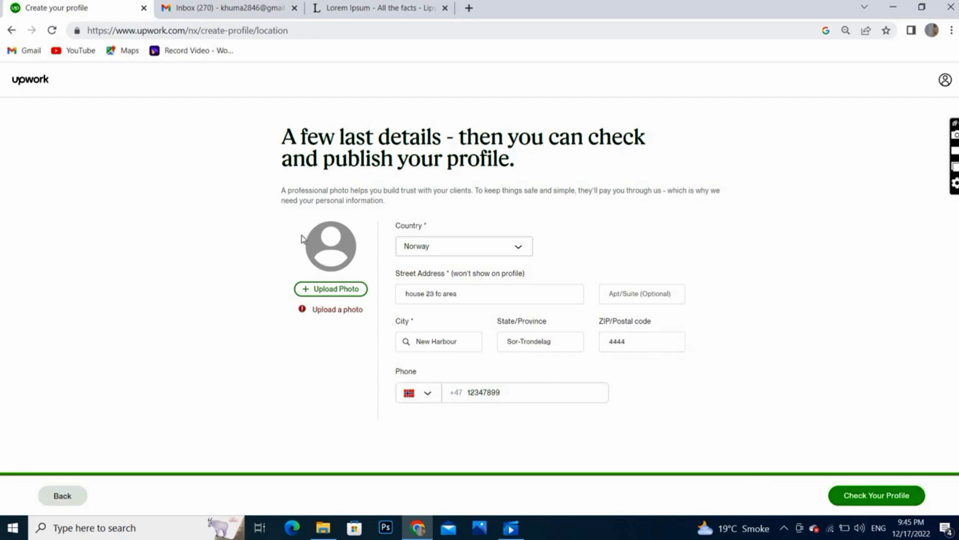
click(326, 293)
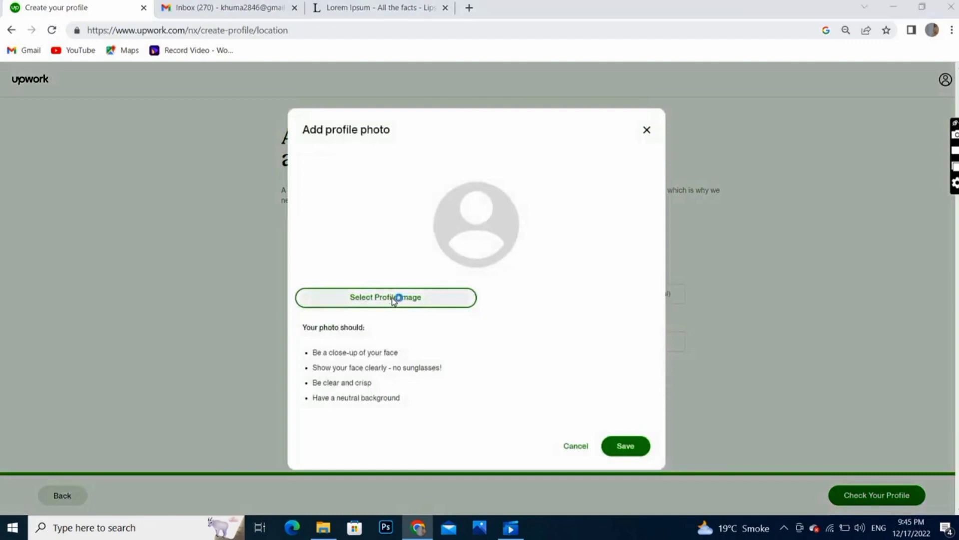
- Save the smiling istockphoto portrait from Downloads as the profile photo and proceed to Preview Profile
click(393, 299)
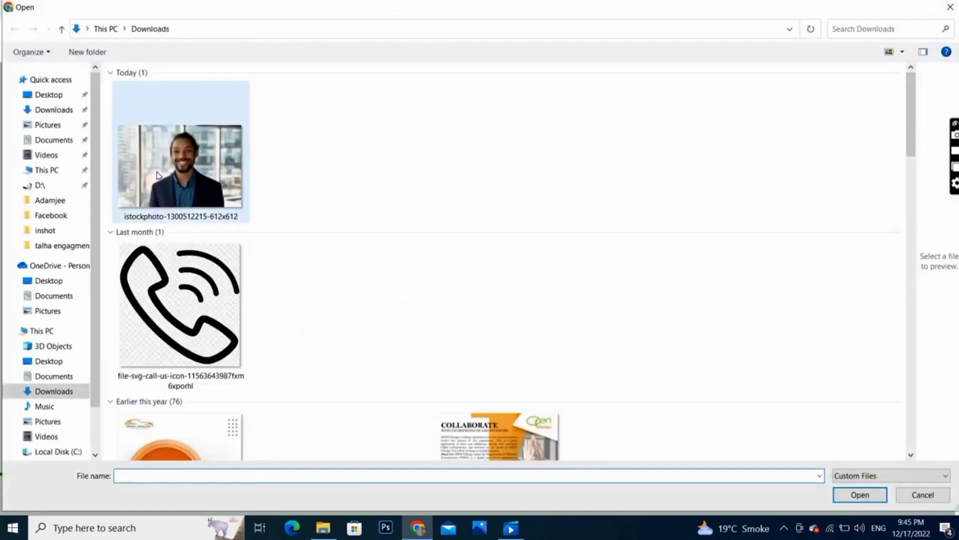
click(210, 196)
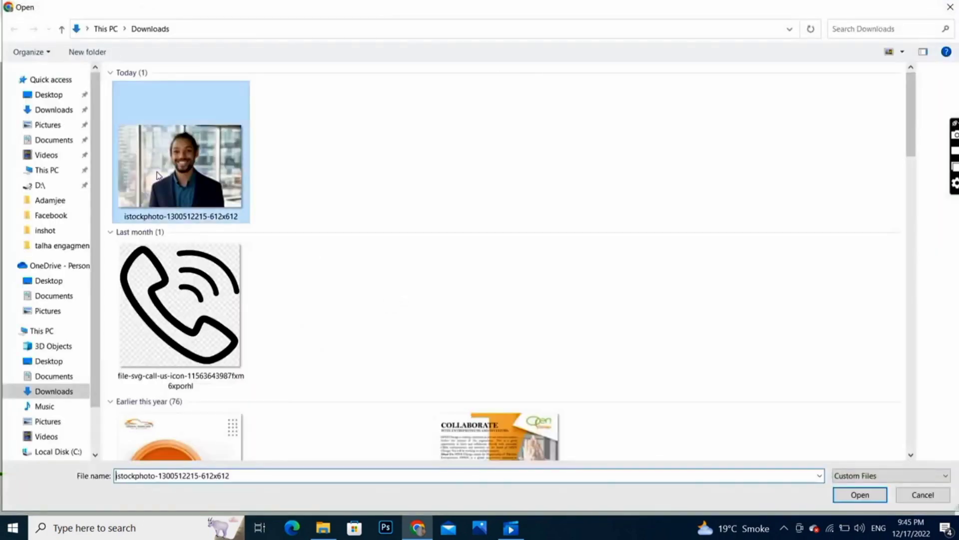
click(857, 494)
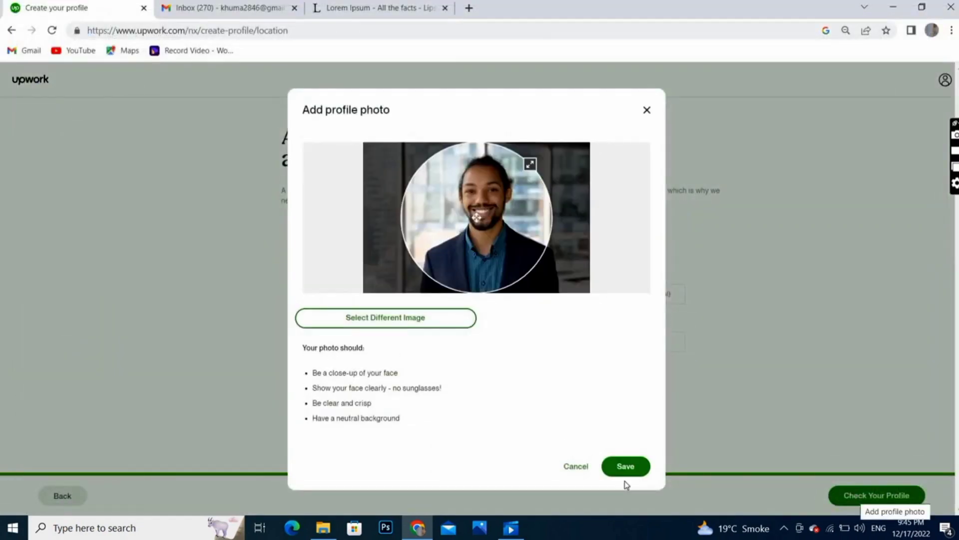
click(621, 466)
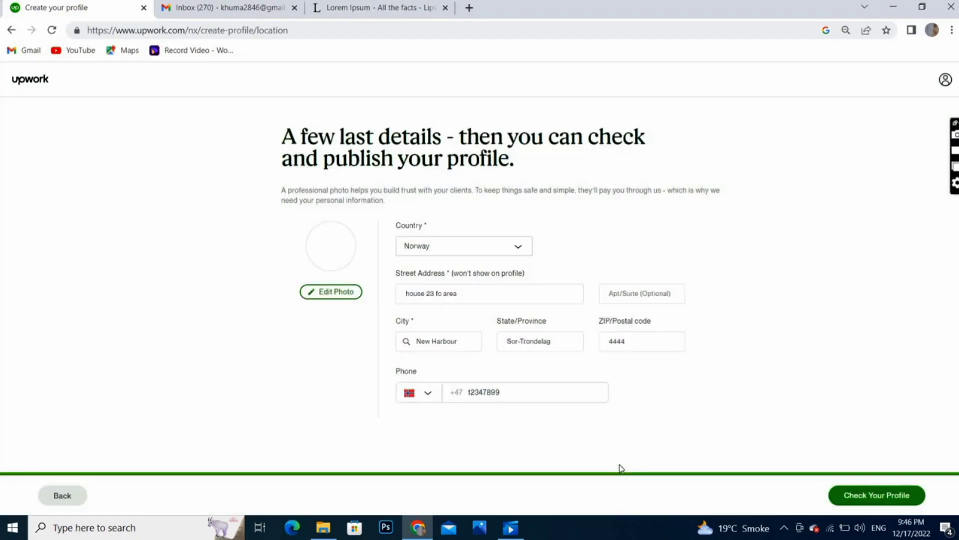
click(869, 497)
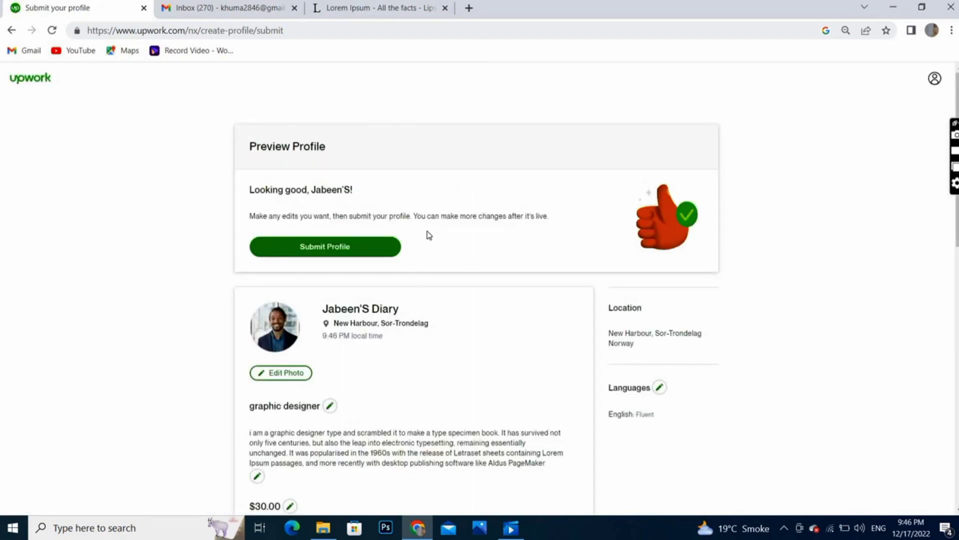
- Scroll through the Preview Profile page to check the $30.00 rate, skills, experience and education
scroll(532, 233, down, 2)
scroll(414, 290, down, 6)
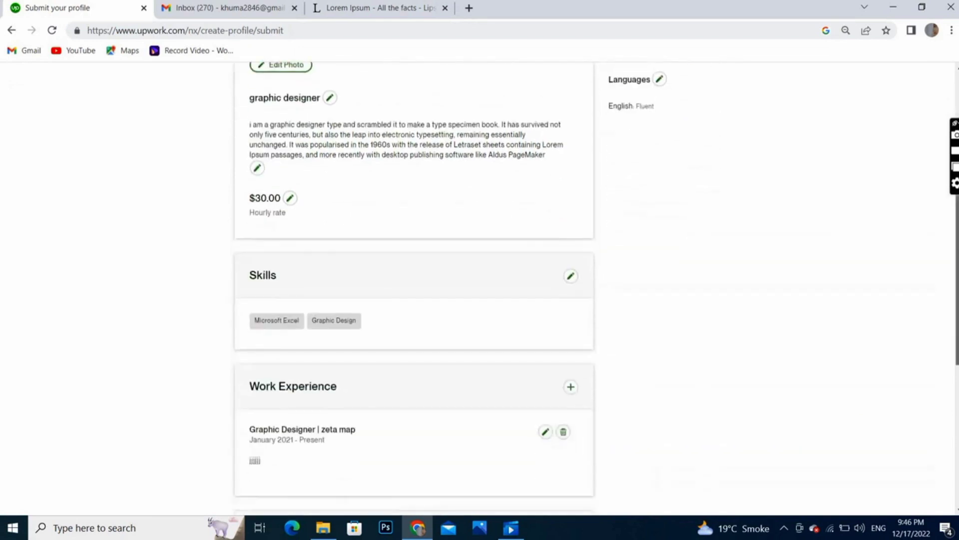
scroll(414, 290, down, 3)
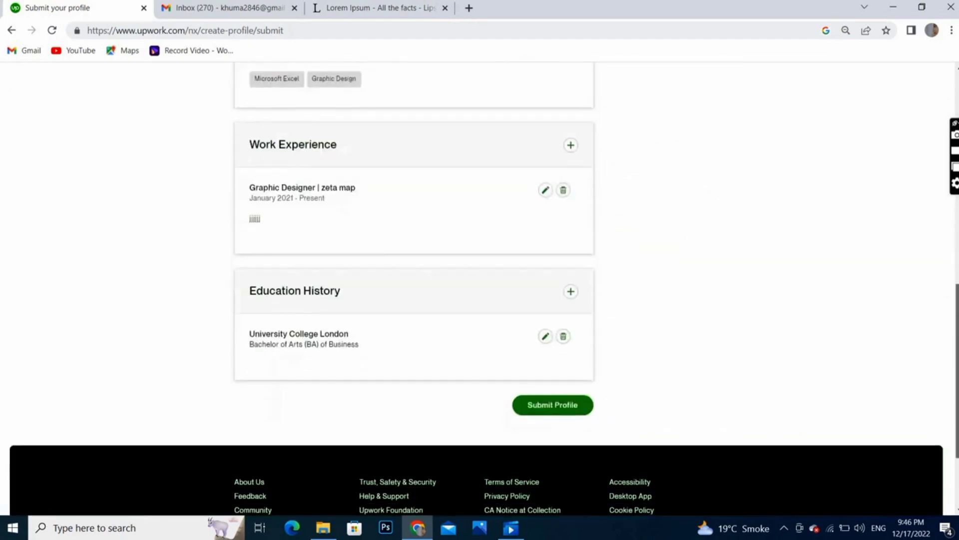
scroll(951, 159, up, 4)
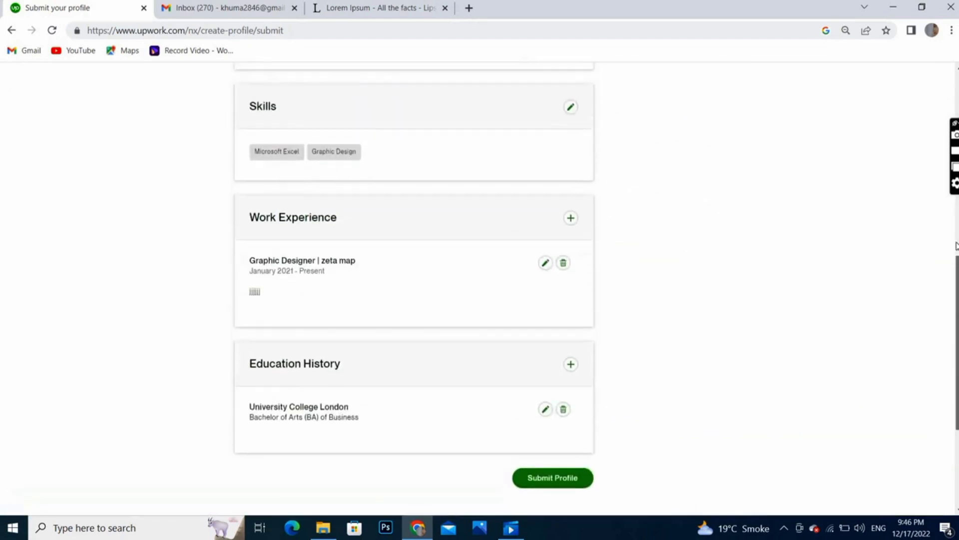
scroll(951, 159, up, 5)
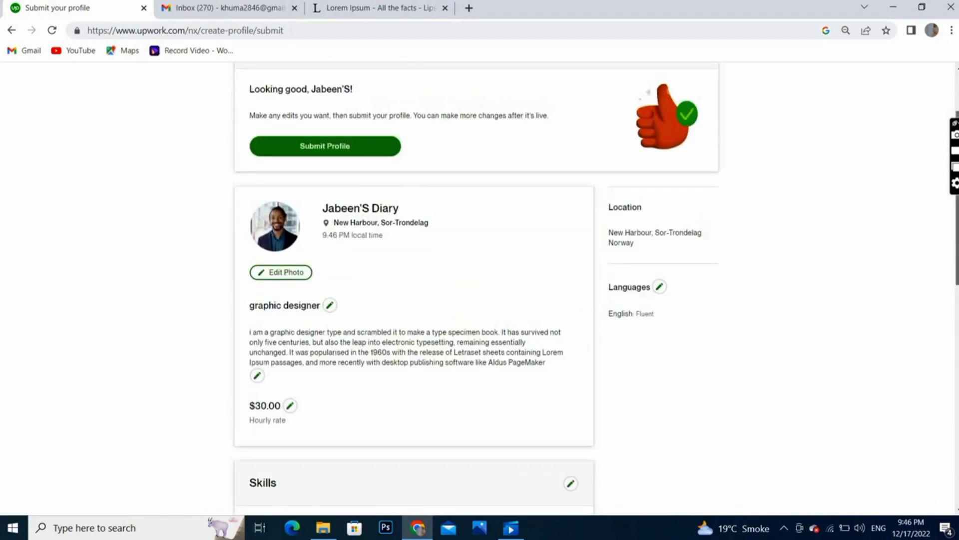
scroll(549, 391, down, 9)
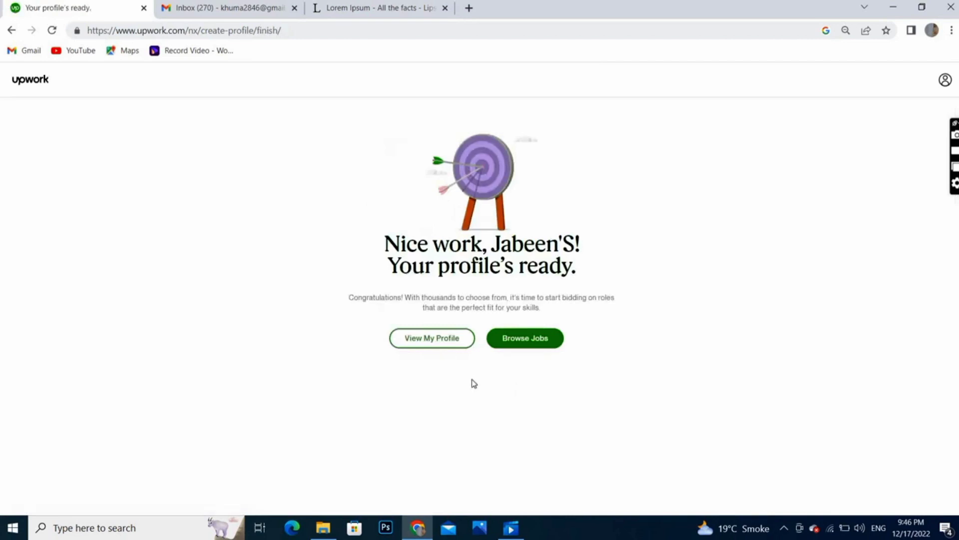
- Go from the 'Your profile's ready' page to the live graphic designer profile at $30.00/hr
click(449, 344)
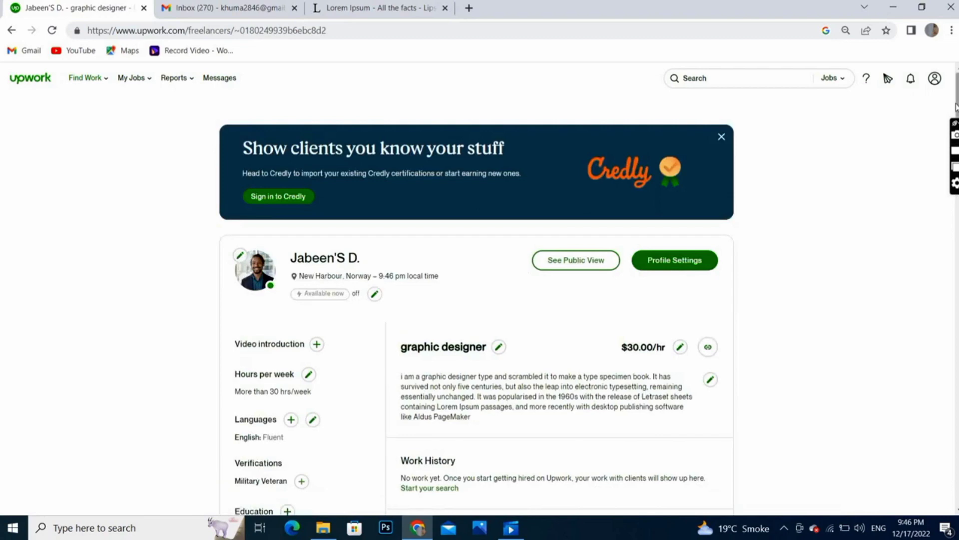
scroll(956, 107, down, 5)
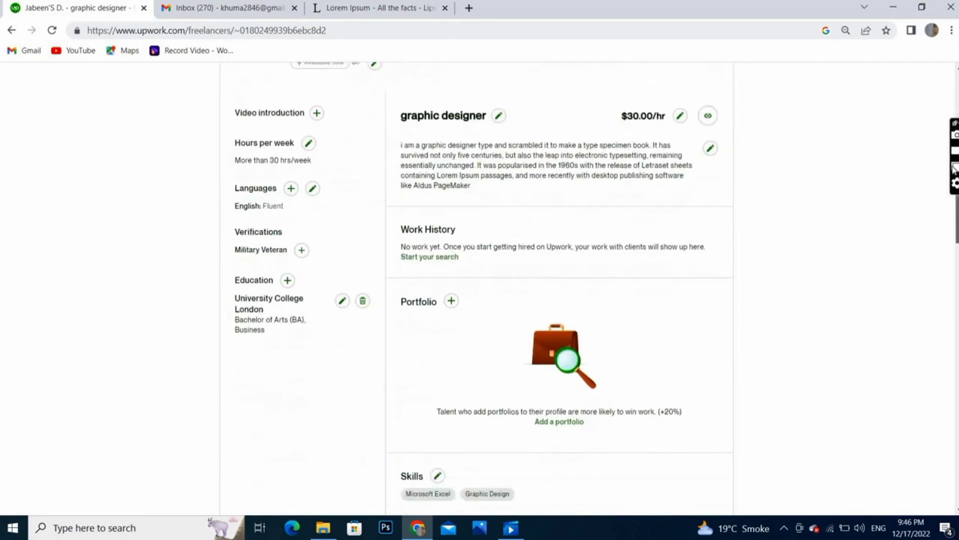
scroll(952, 199, down, 5)
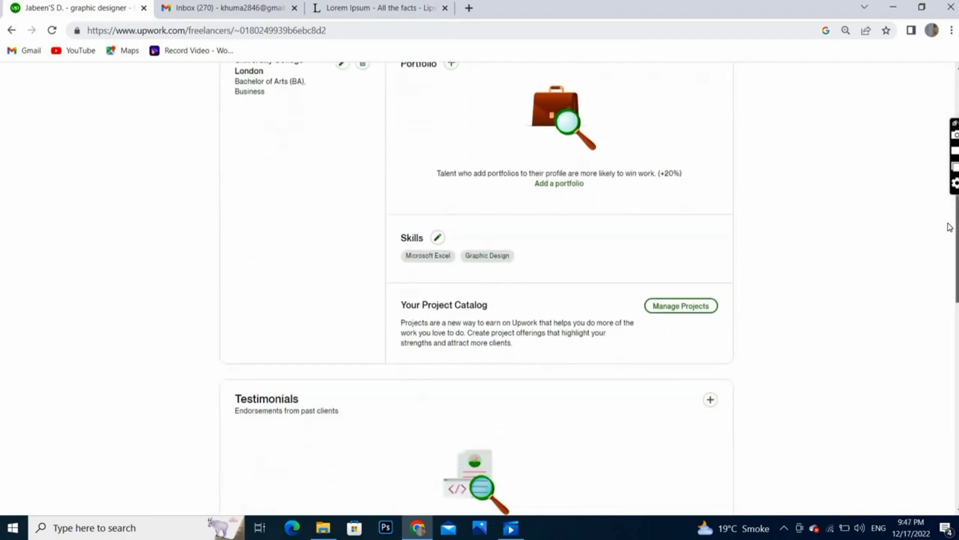
scroll(949, 226, down, 8)
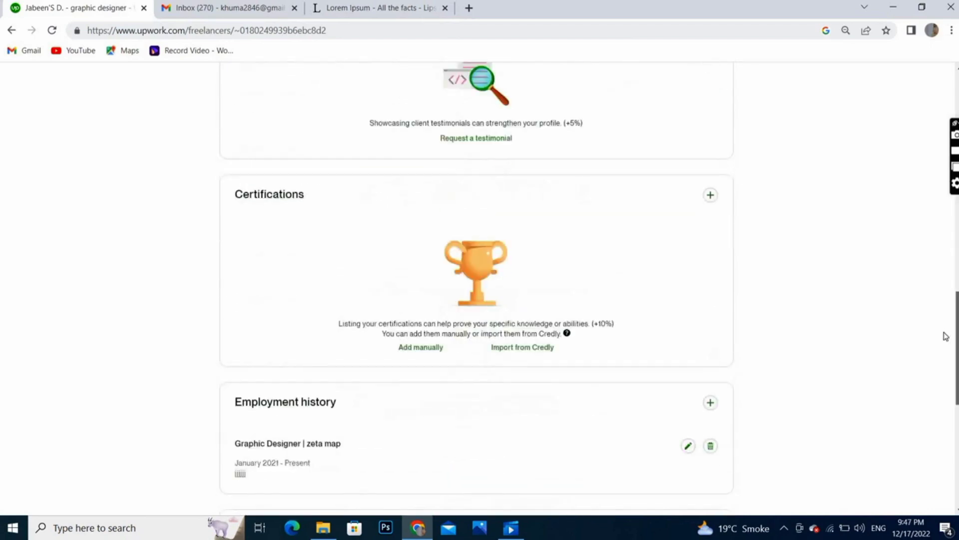
scroll(946, 336, down, 6)
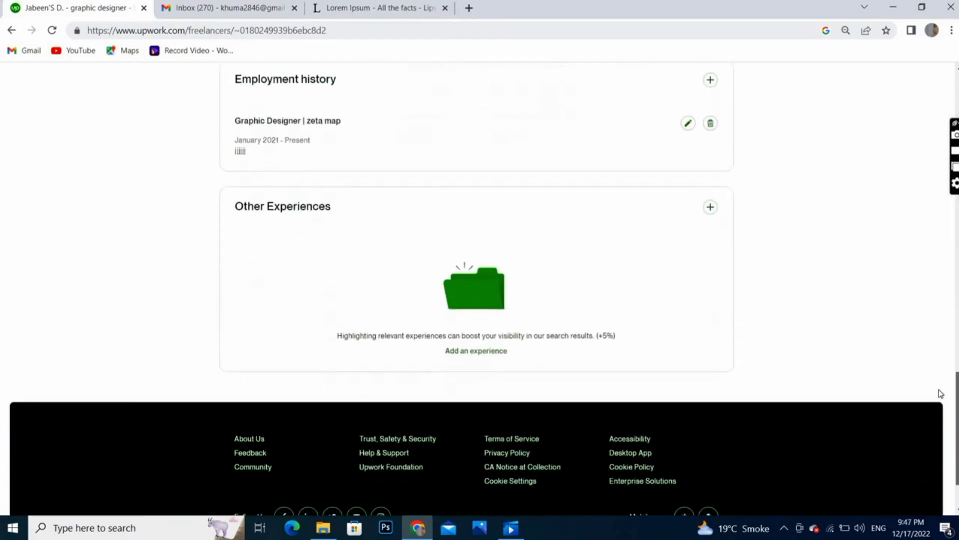
scroll(936, 345, up, 8)
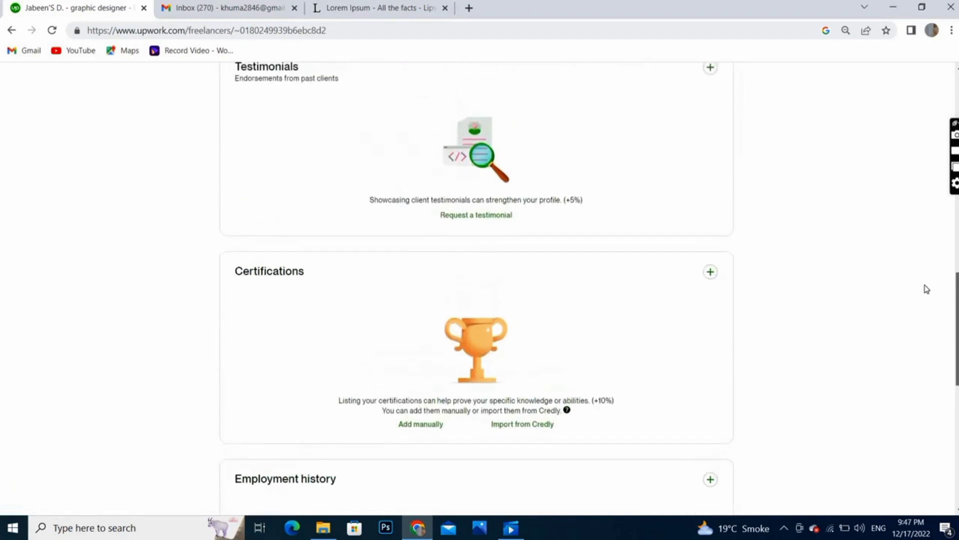
scroll(927, 289, up, 4)
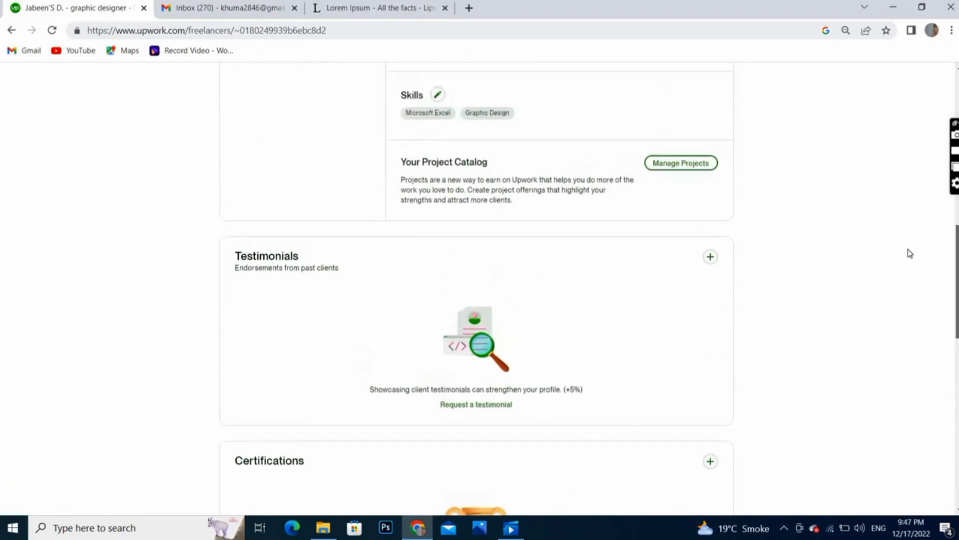
scroll(910, 254, up, 5)
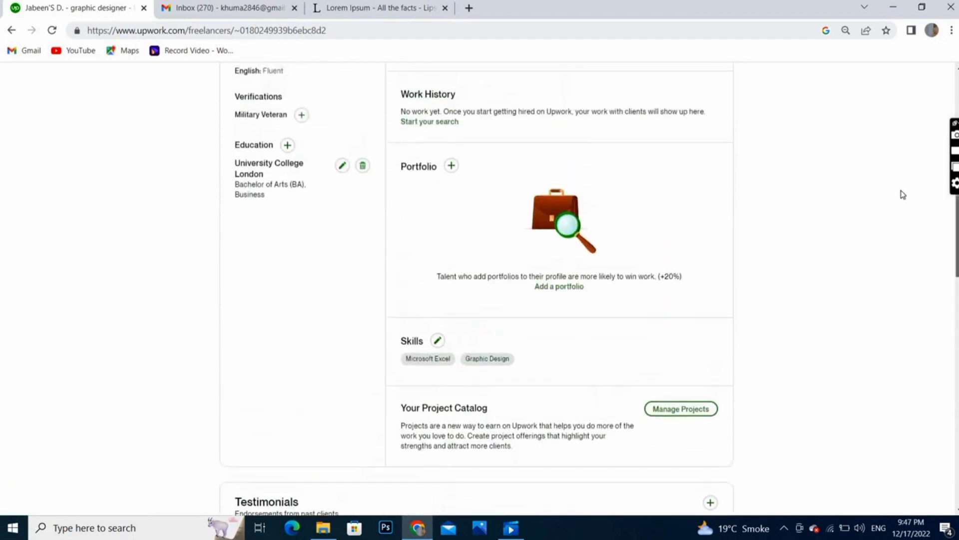
scroll(903, 194, up, 2)
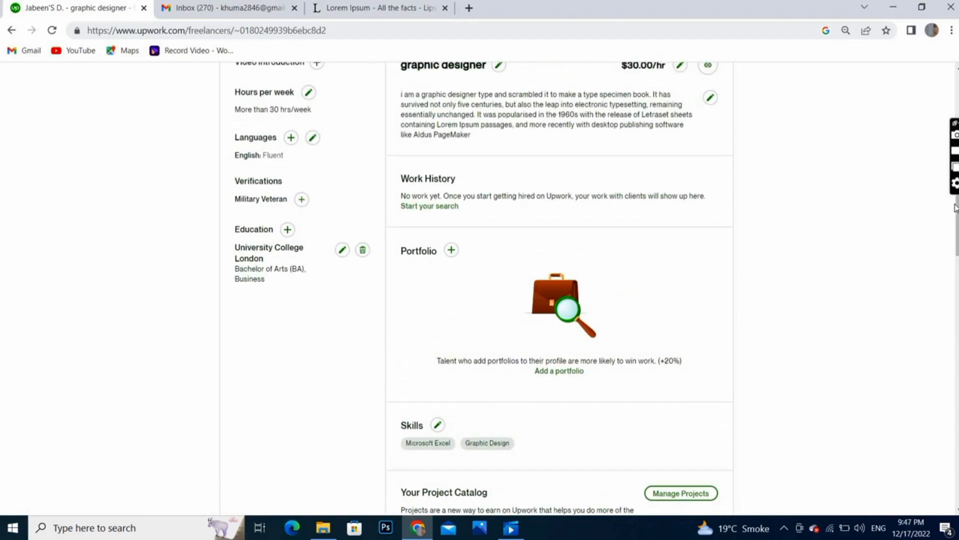
scroll(956, 200, up, 1)
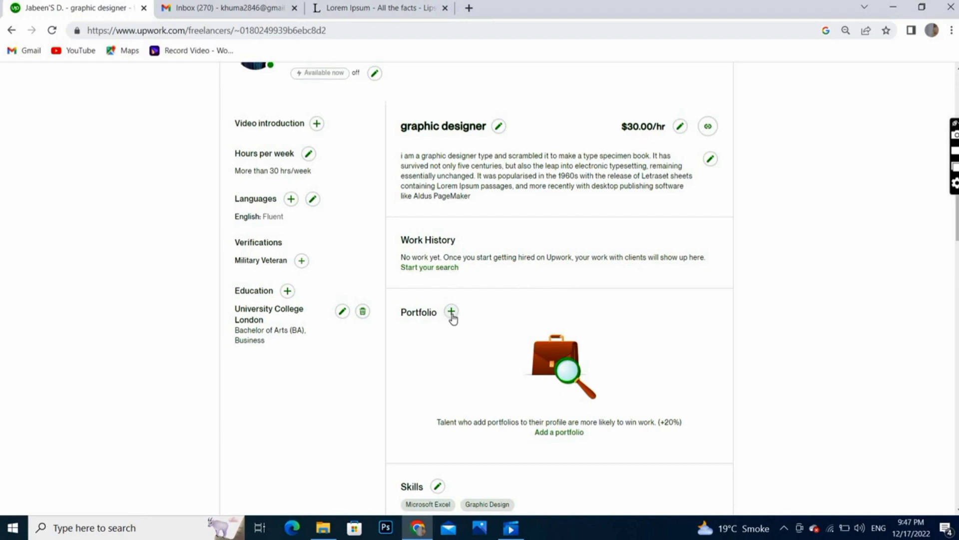
scroll(291, 334, down, 5)
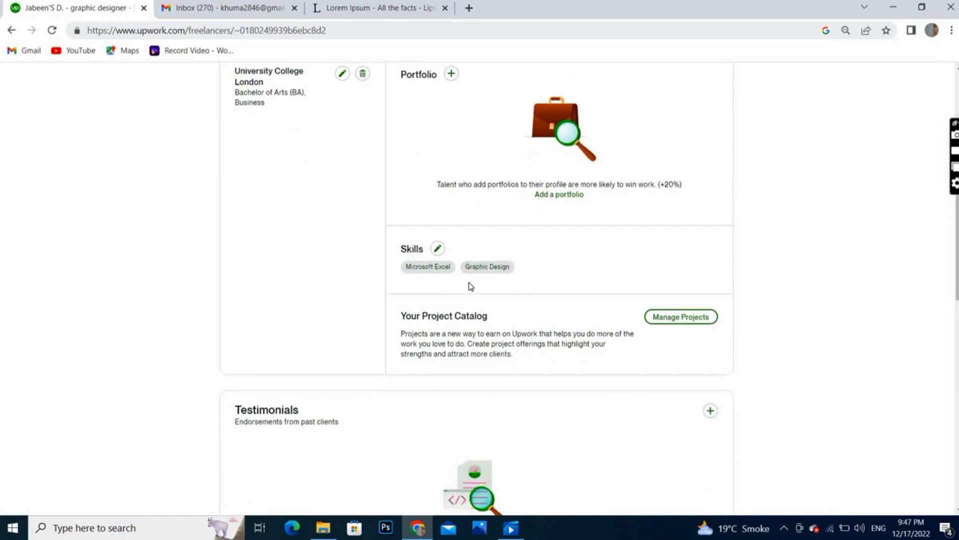
click(437, 249)
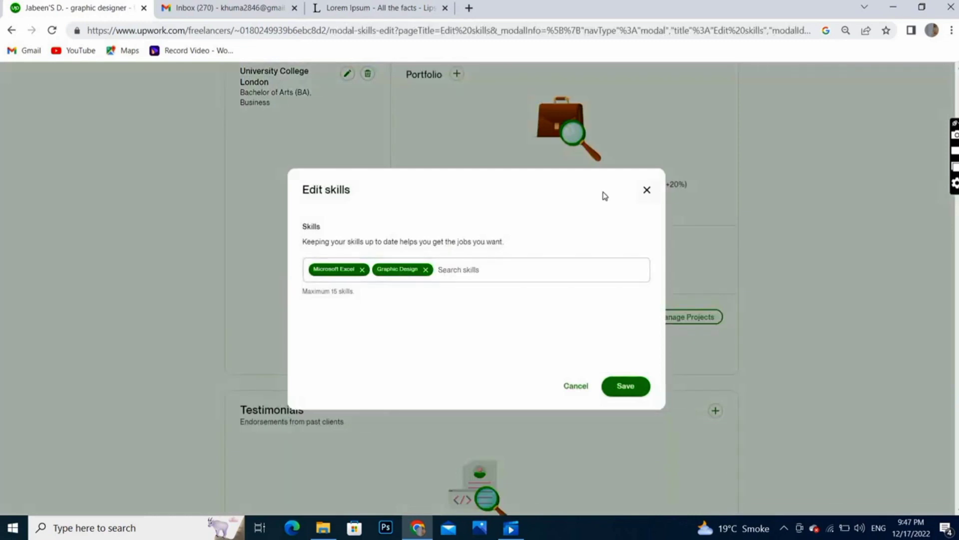
click(647, 190)
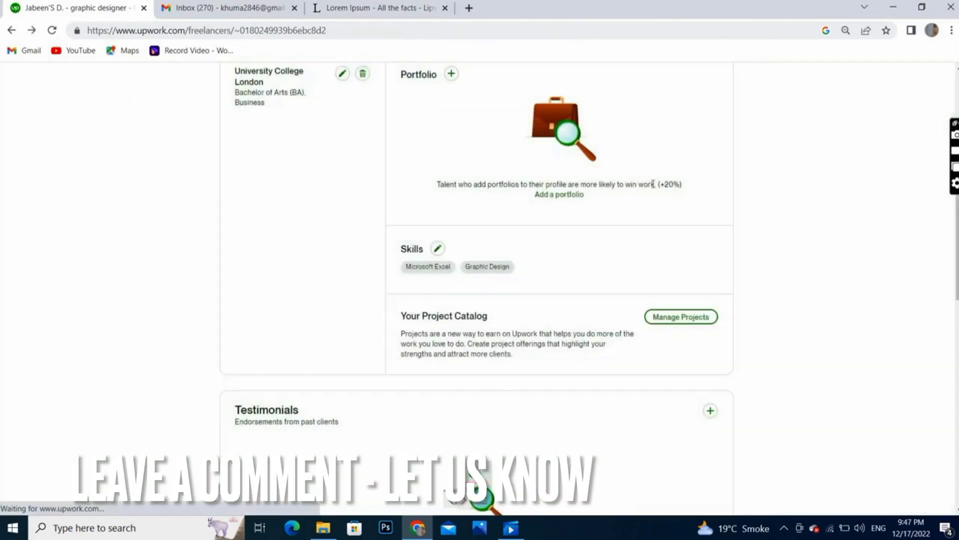
drag(955, 301, 955, 194)
scroll(480, 289, down, 4)
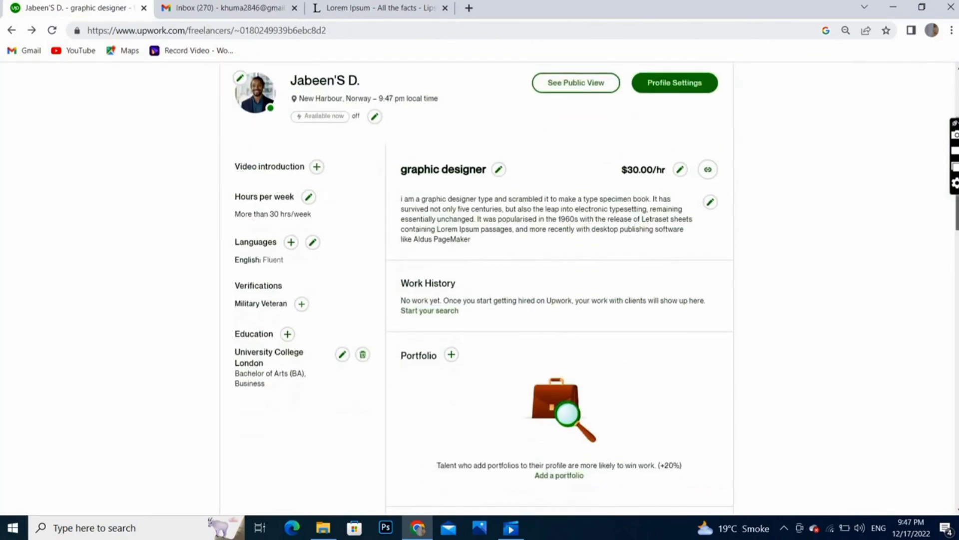
scroll(657, 257, up, 1)
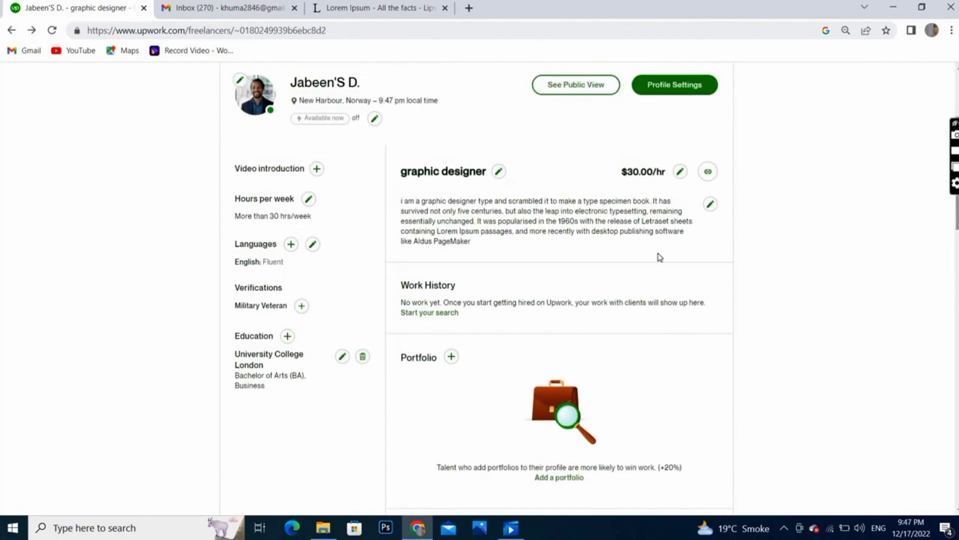